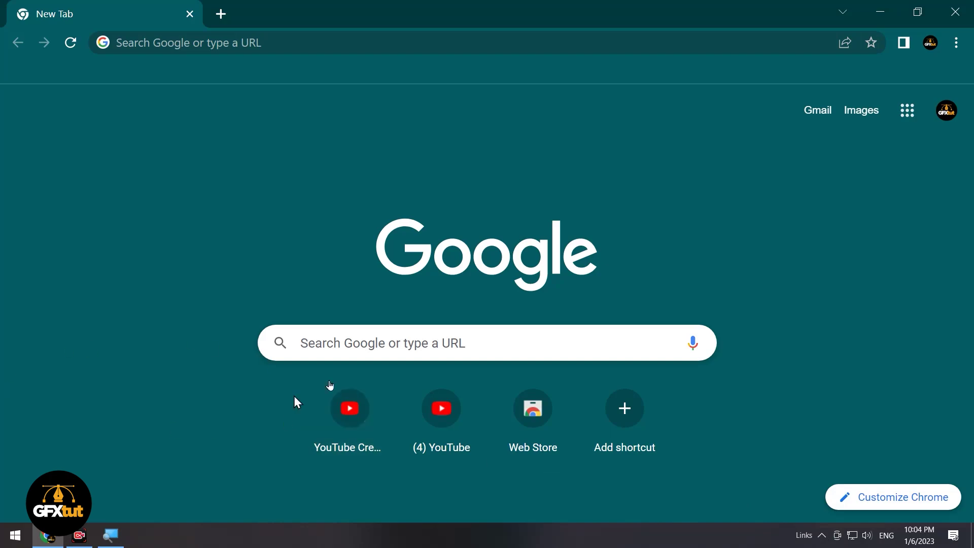
Open YouTube from the Google new tab page shortcut
left_click(446, 416)
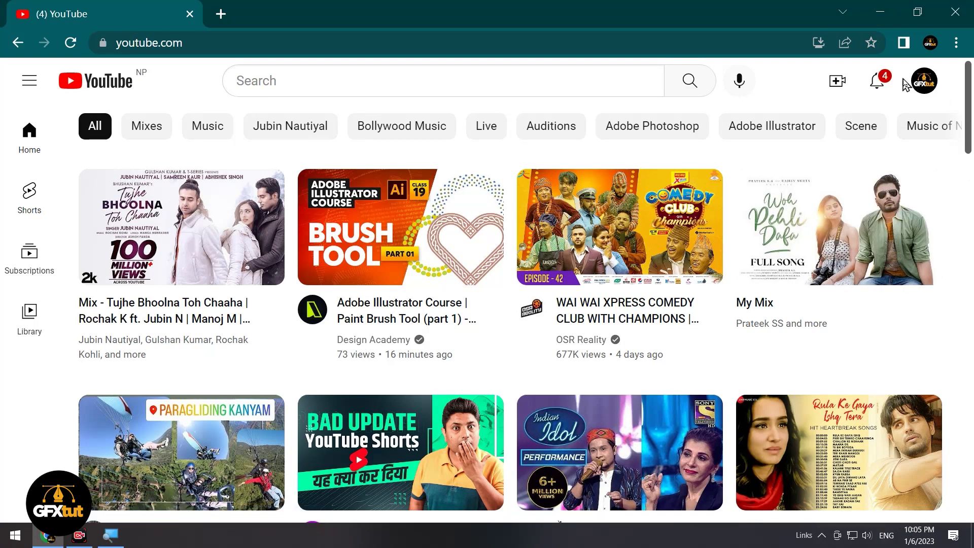
Go through the account menu to YouTube Studio and open the Content video list
left_click(925, 82)
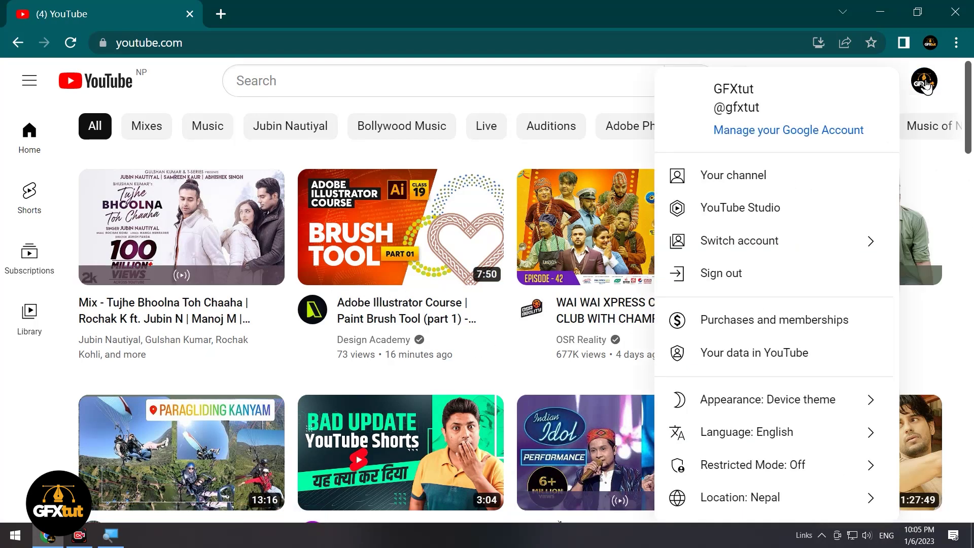
left_click(741, 209)
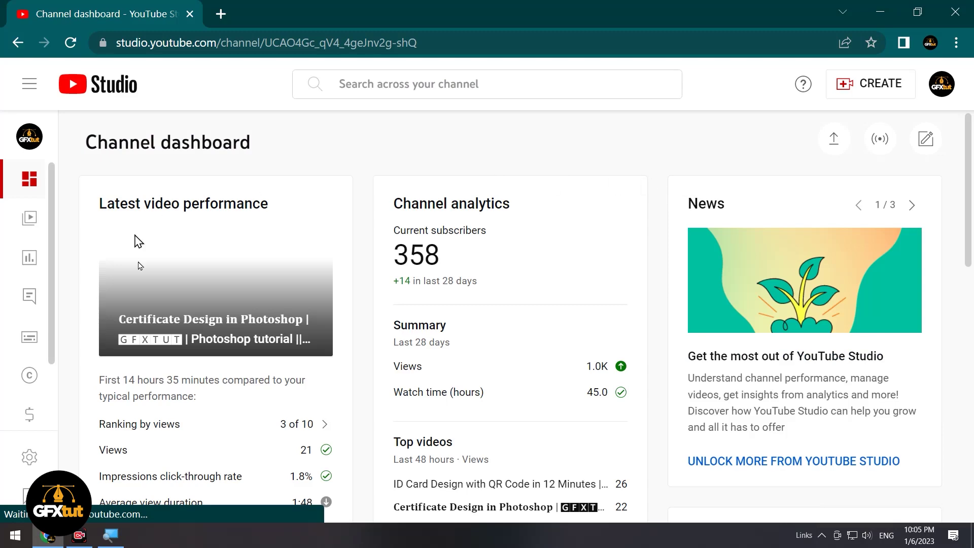
left_click(30, 221)
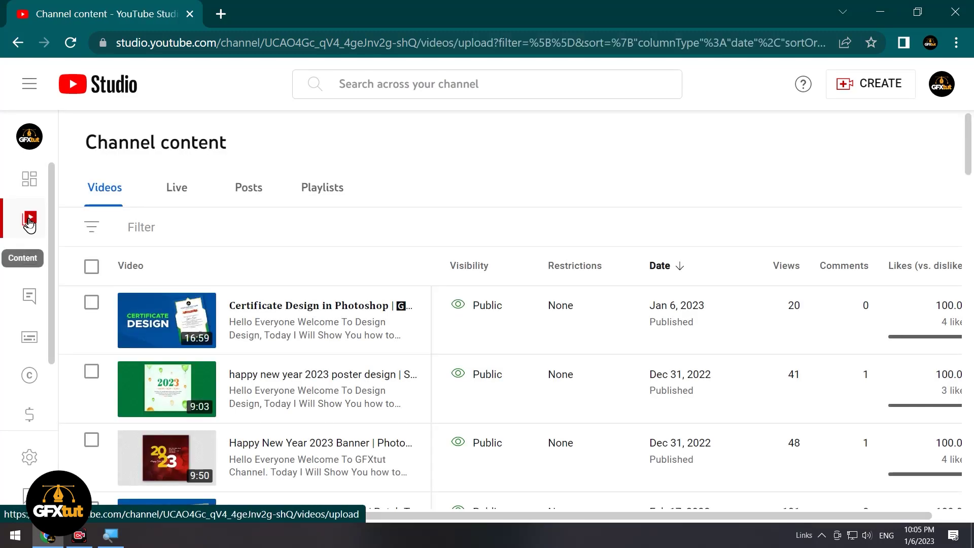
Scroll the Content list and zoom in to read the video titles
scroll(394, 348, "down", 2)
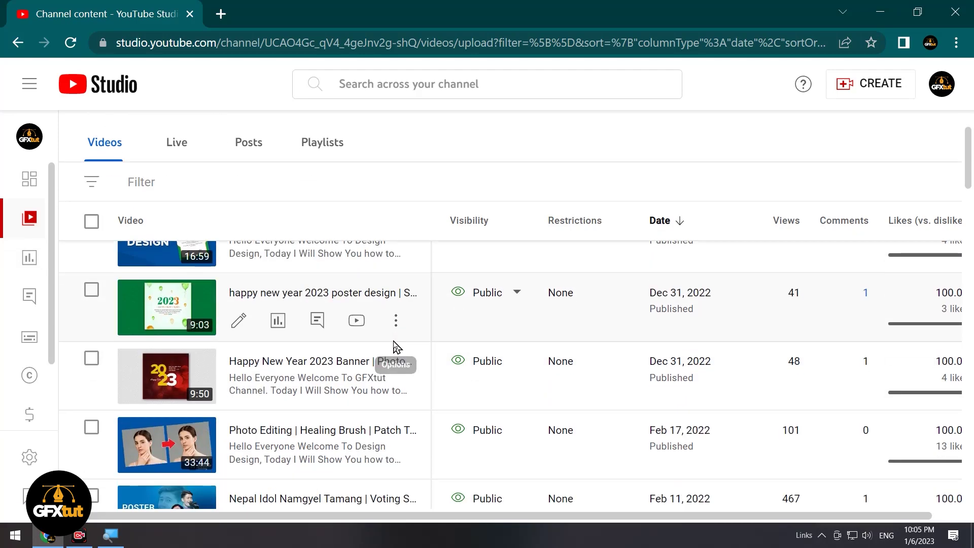
scroll(394, 348, "up", 2)
left_click_drag(970, 140, 971, 138)
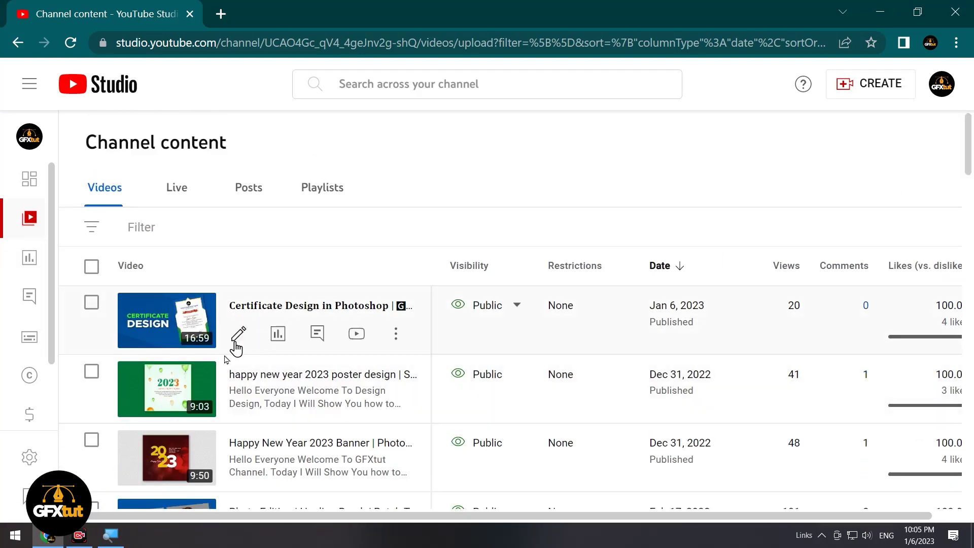
key("ctrl+plus")
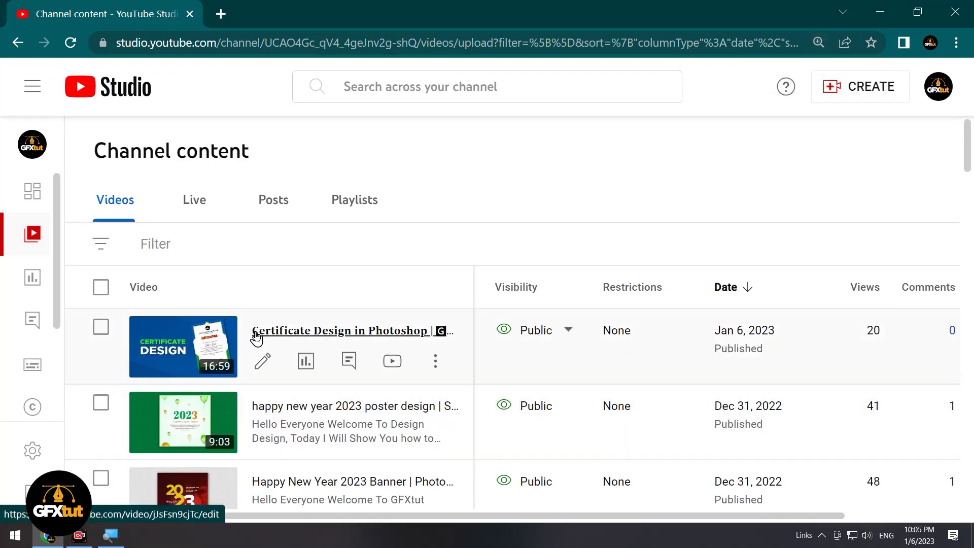
mouse_move(322, 375)
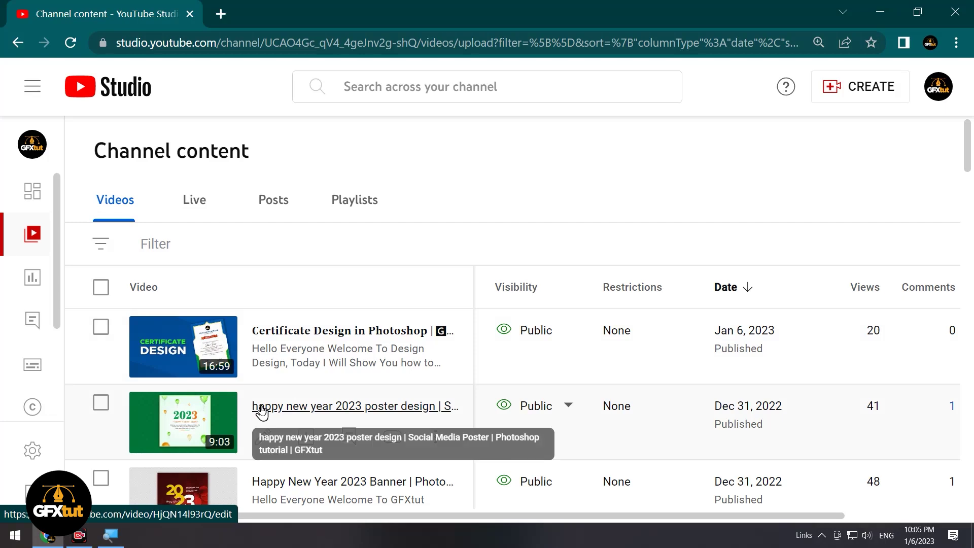
Reset the page zoom and open a blank new tab for a web search
key("ctrl+minus")
left_click(220, 14)
left_click(208, 46)
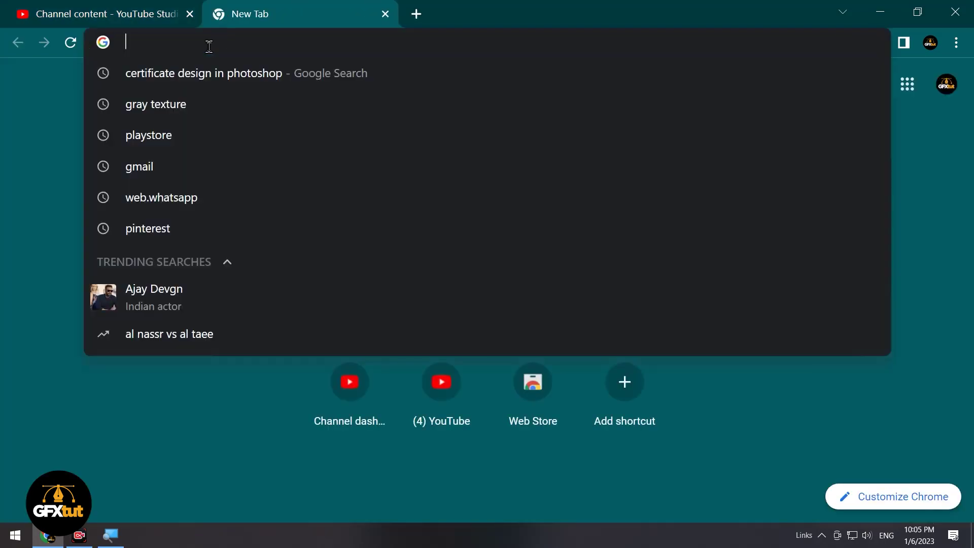
Search Google for 'font generator online' and open the LingoJam Fancy Text Generator result
type("fon")
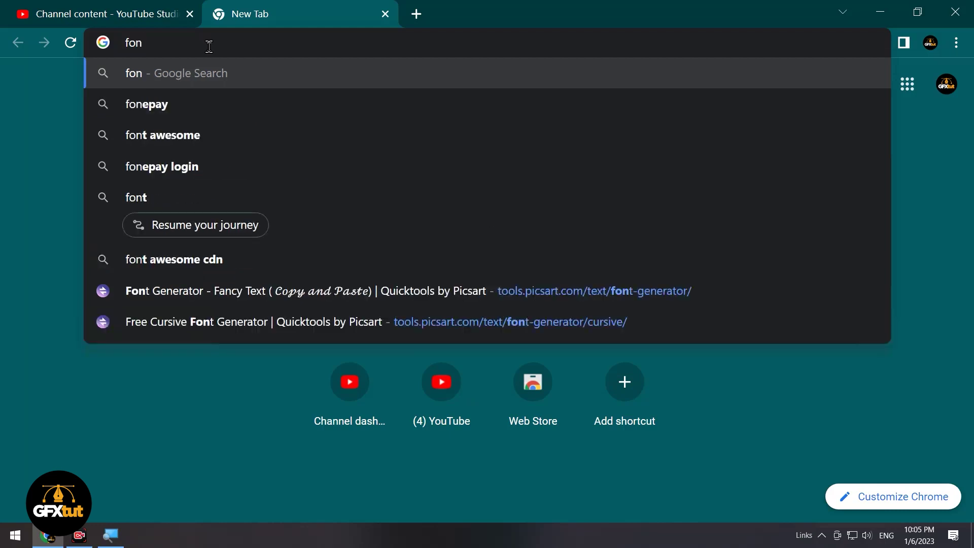
type("t")
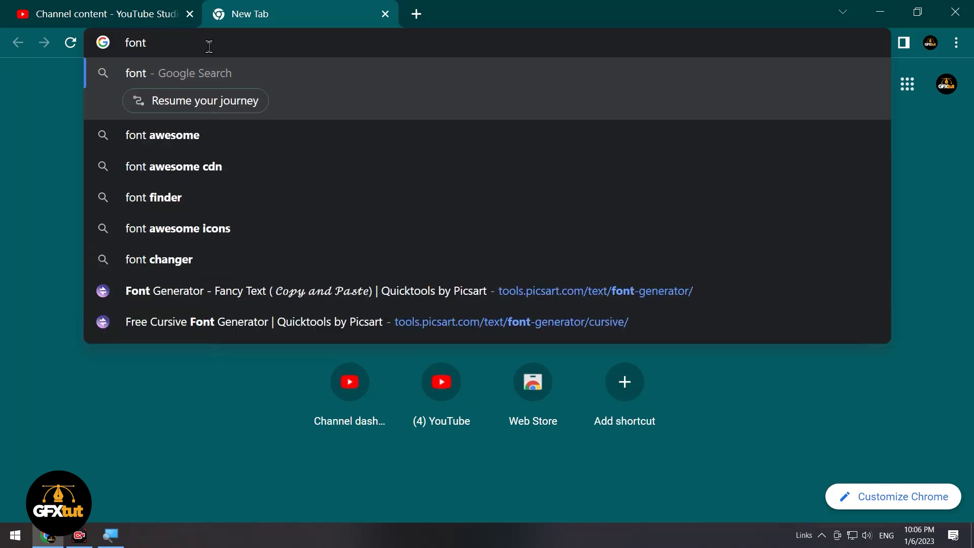
type(" ge")
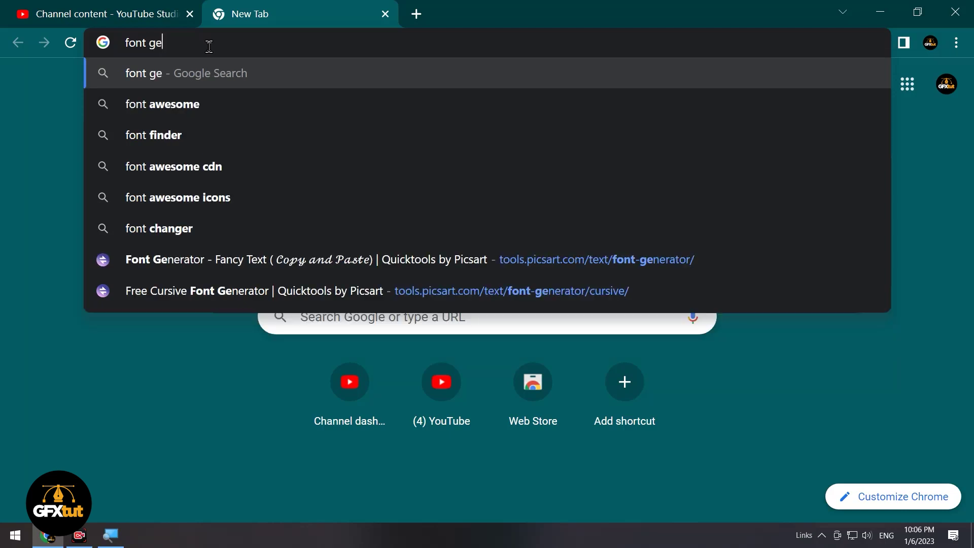
type("ne")
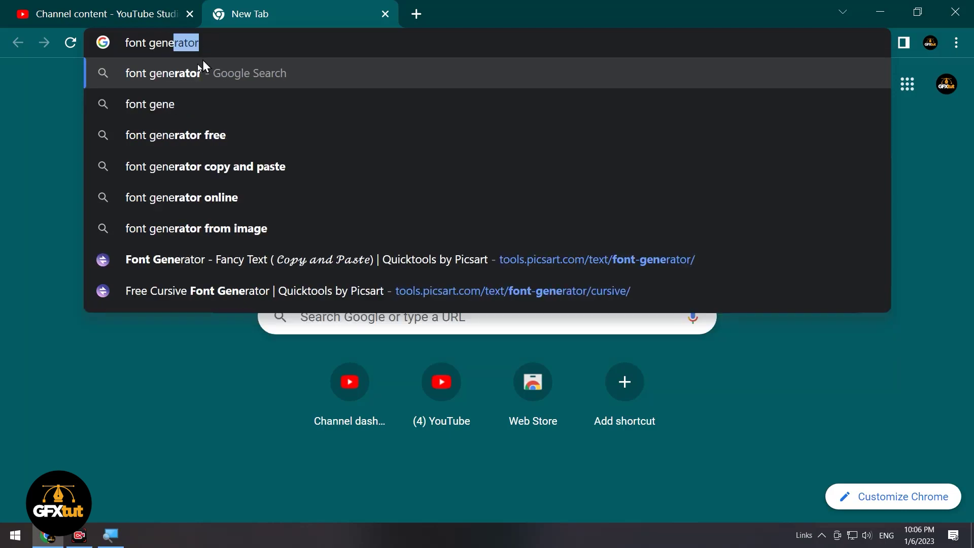
left_click(242, 39)
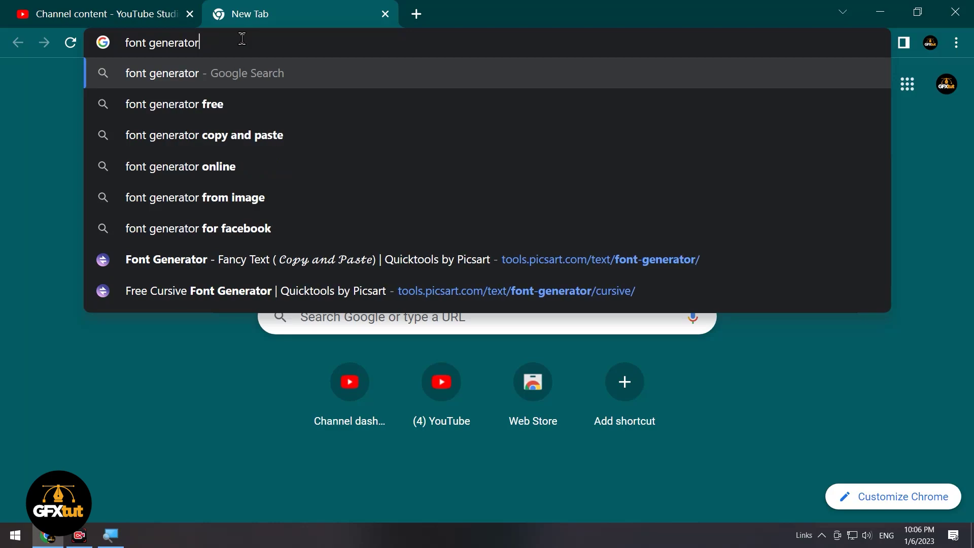
type("onlin")
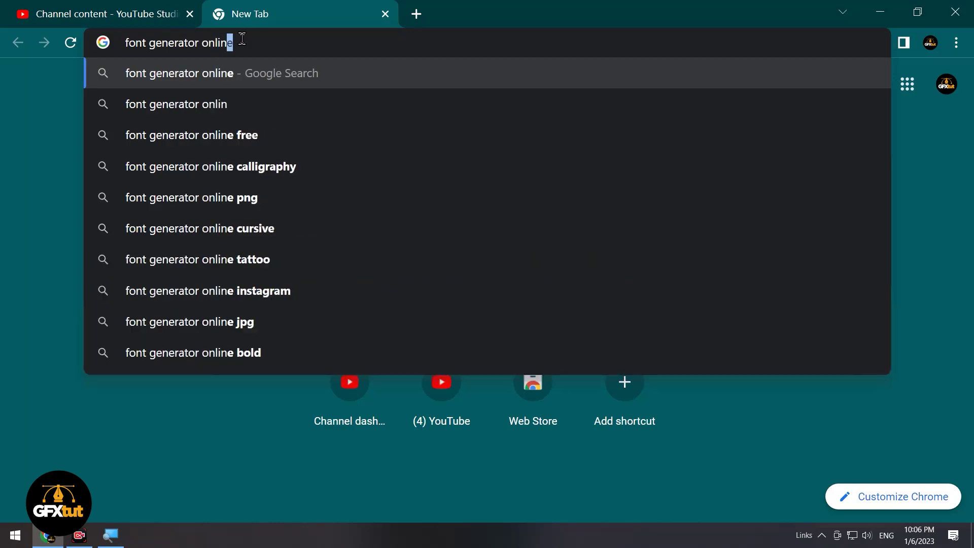
left_click(206, 76)
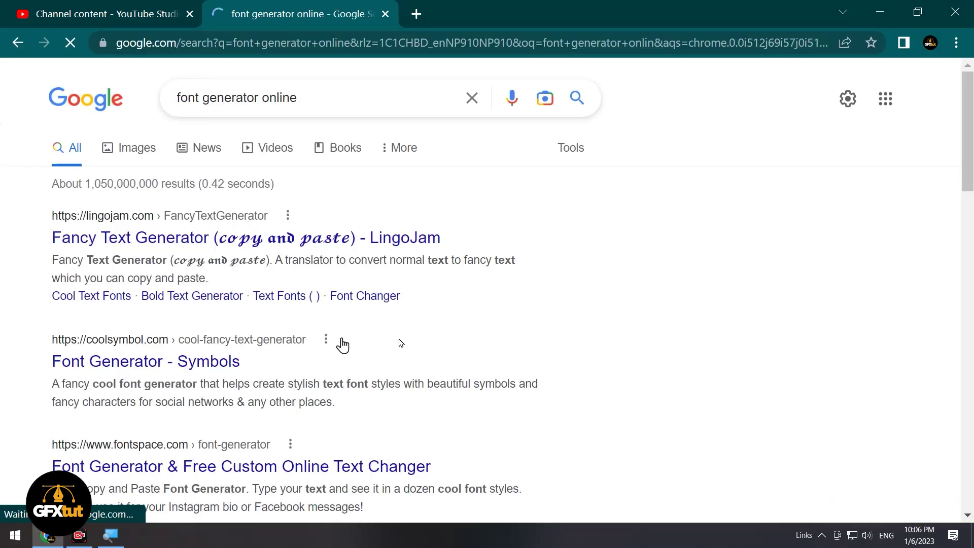
left_click_drag(965, 144, 966, 153)
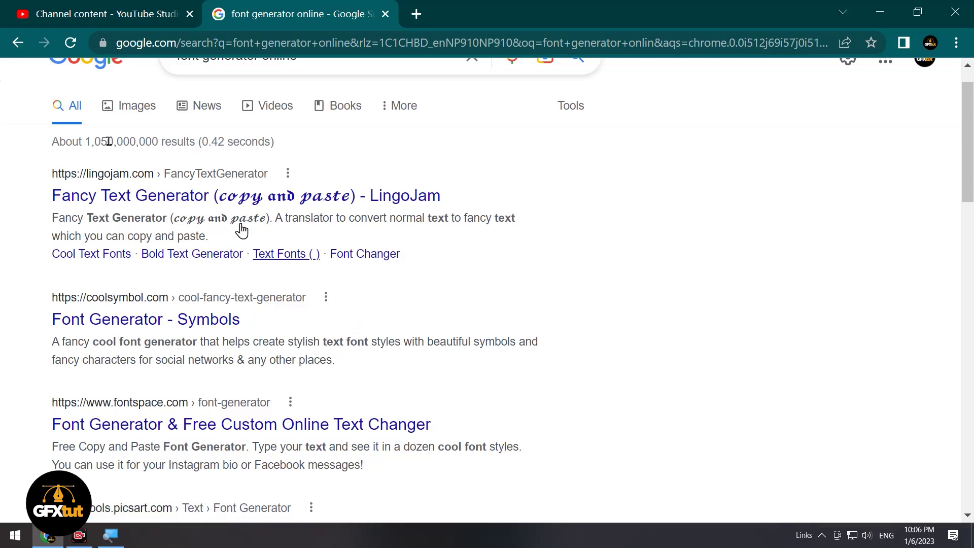
left_click(118, 177)
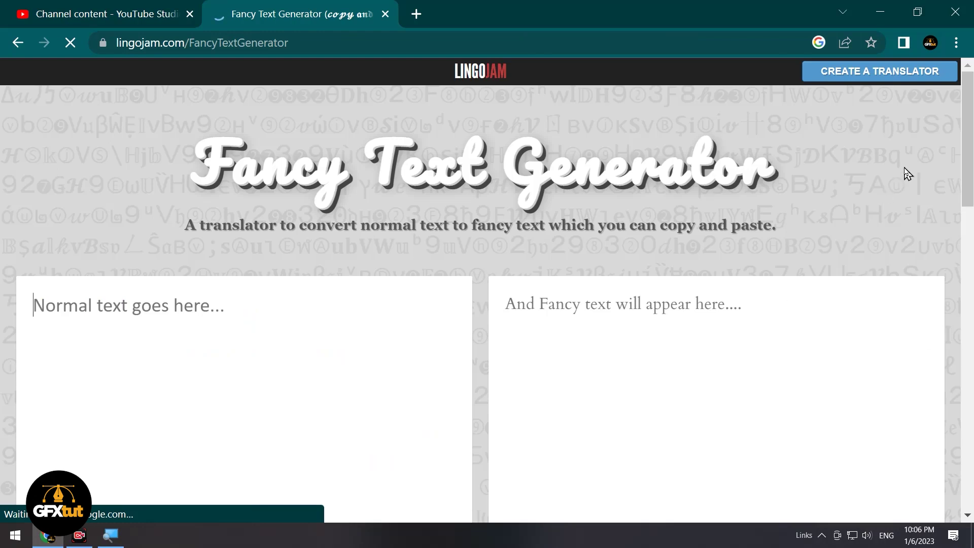
Return to the YouTube Studio video list and open the happy new year 2023 video's details
left_click_drag(972, 120, 971, 136)
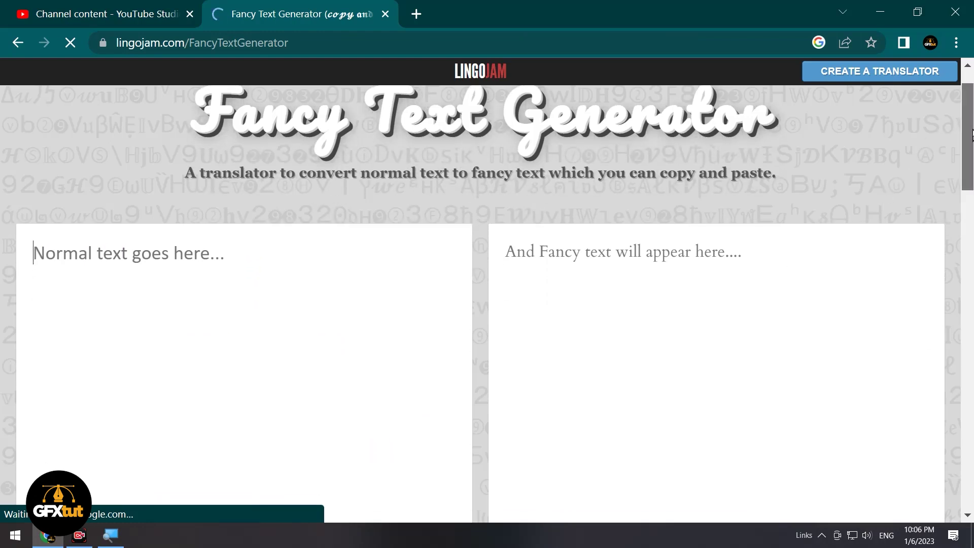
left_click(71, 14)
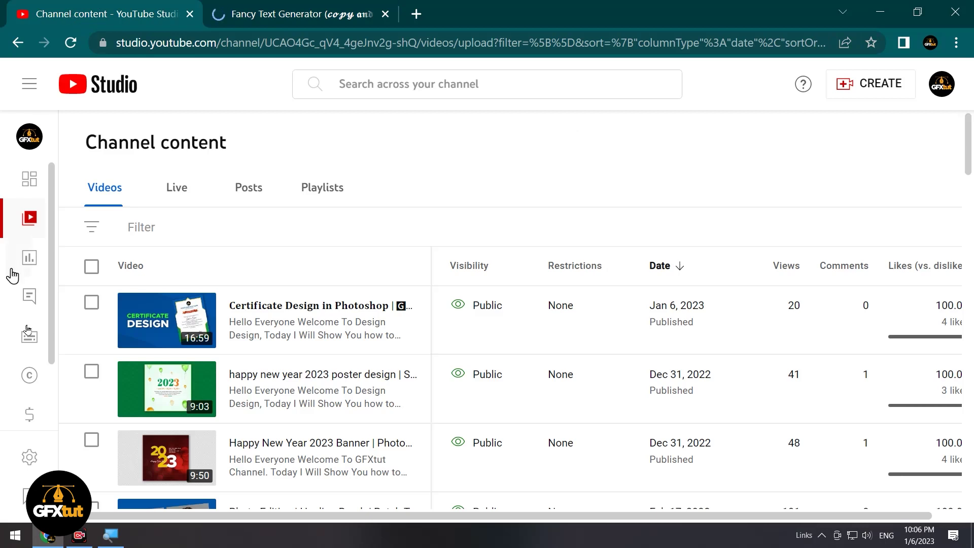
mouse_move(239, 403)
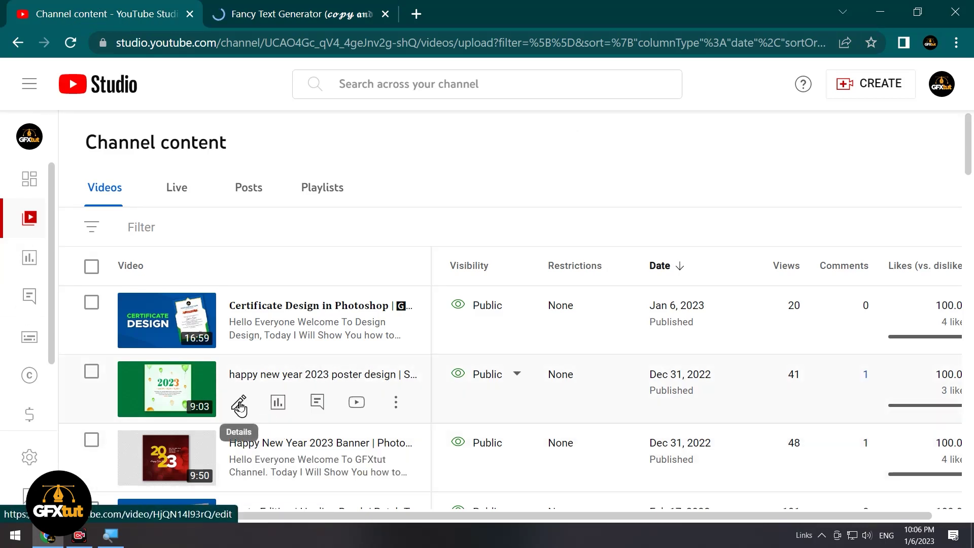
left_click(240, 406)
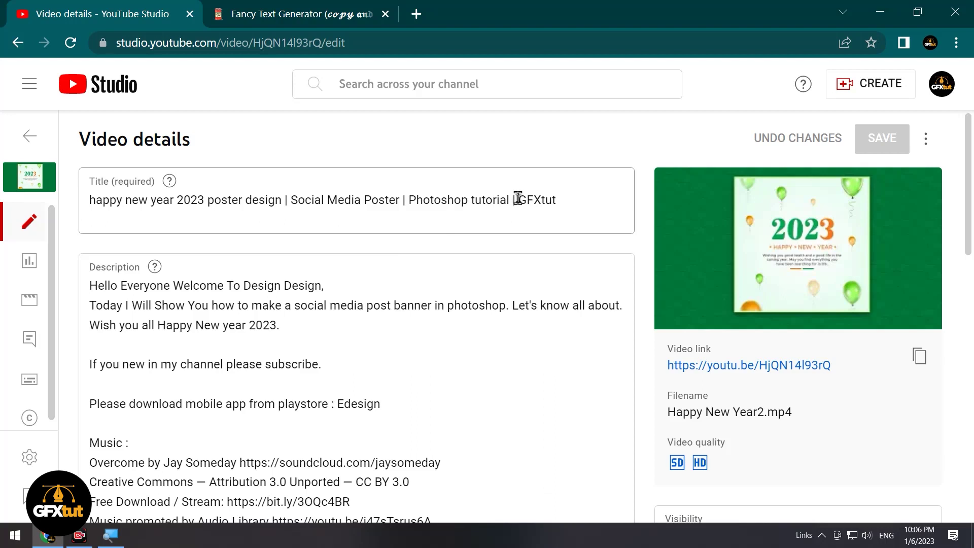
Copy 'GFXtut' from the video title and paste it into LingoJam's Fancy Text Generator
left_click_drag(518, 198, 564, 198)
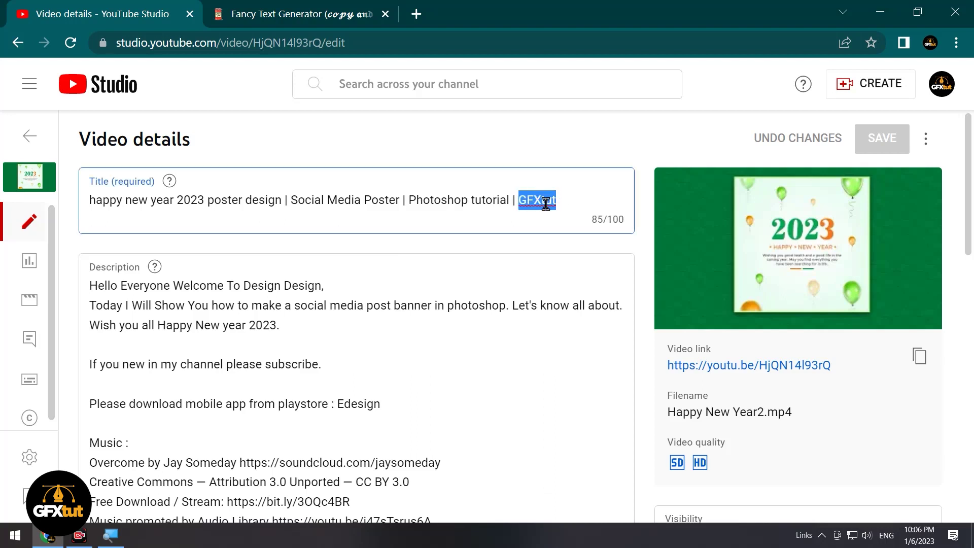
right_click(538, 200)
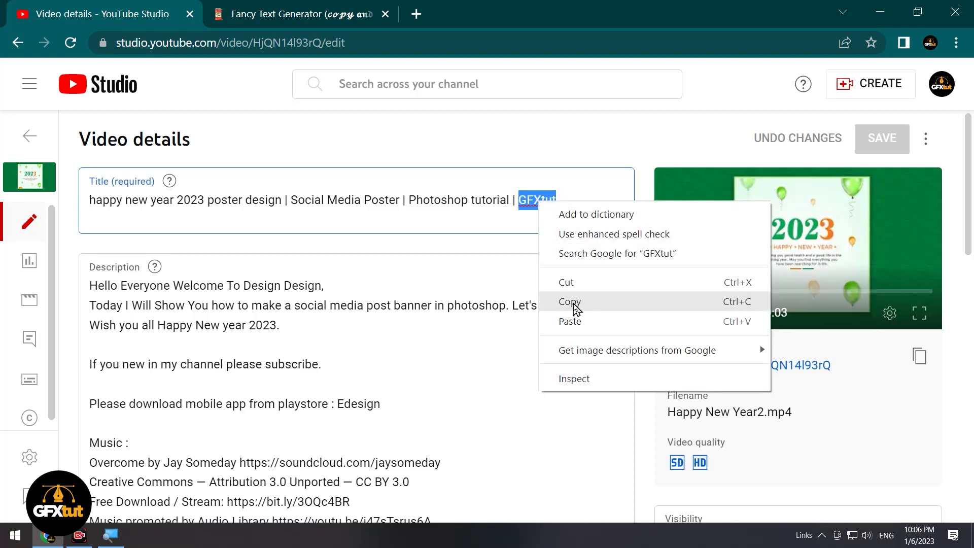
left_click(576, 304)
left_click(299, 14)
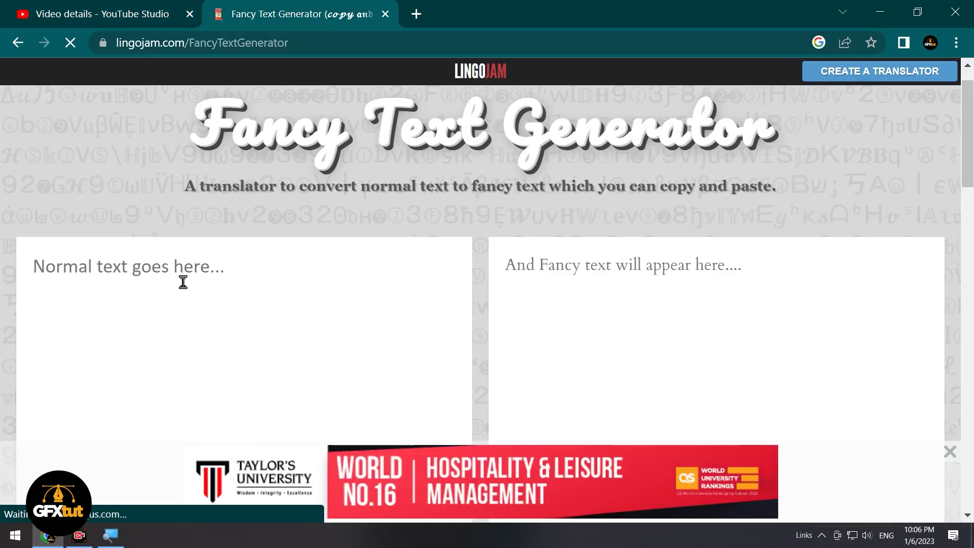
key("ctrl+v")
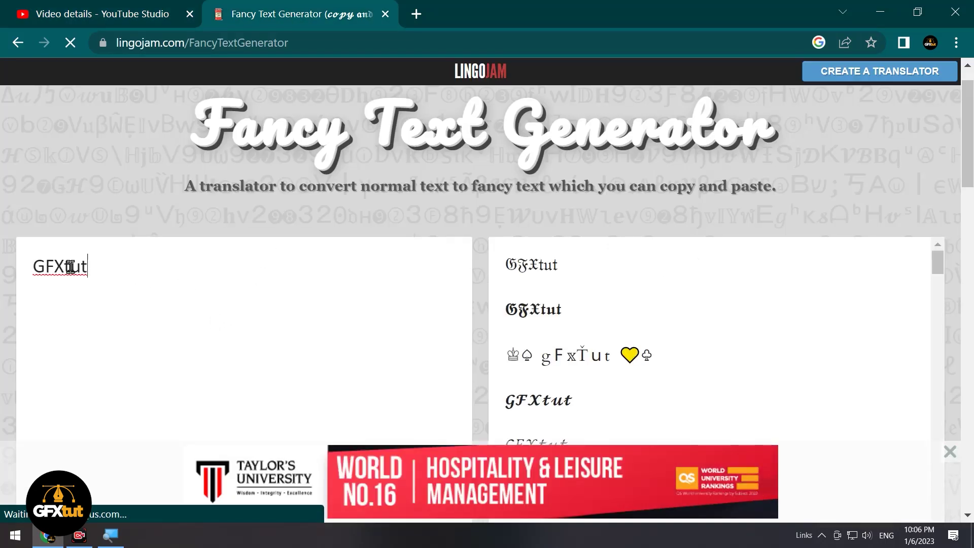
Change the generator input text to 'GfxTut'
left_click_drag(65, 267, 40, 266)
type("fx")
key("shift+Right")
type("T")
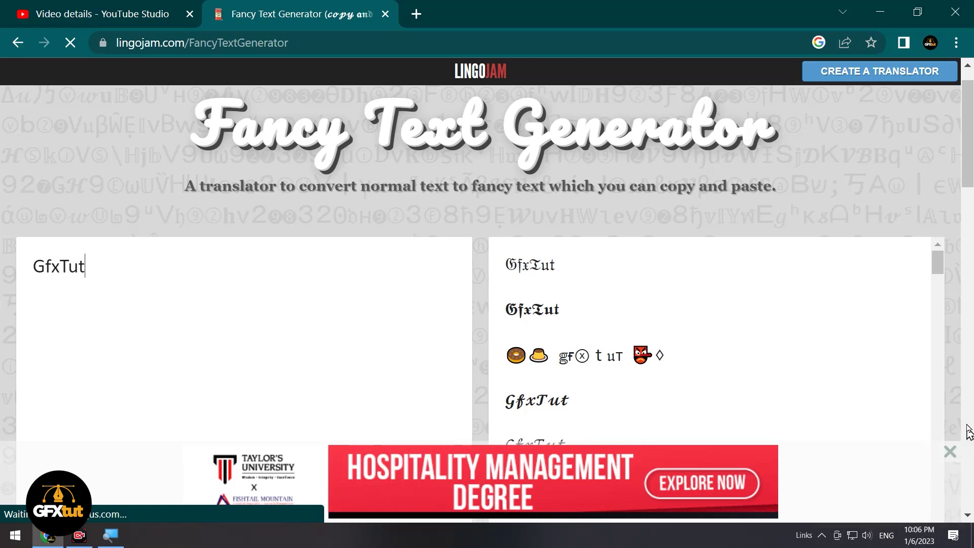
Dismiss the ad and scroll through the fancy text results
left_click(949, 456)
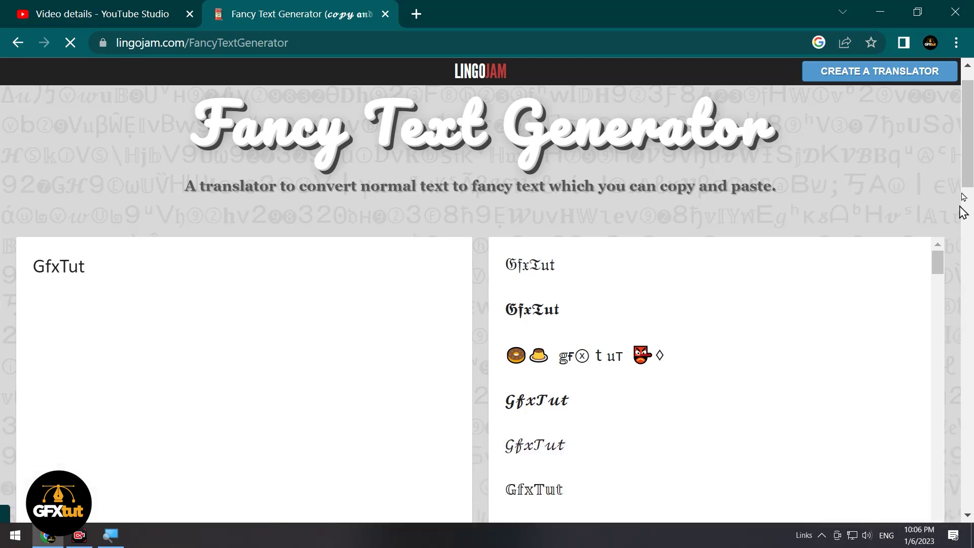
scroll(960, 221, "down", 2)
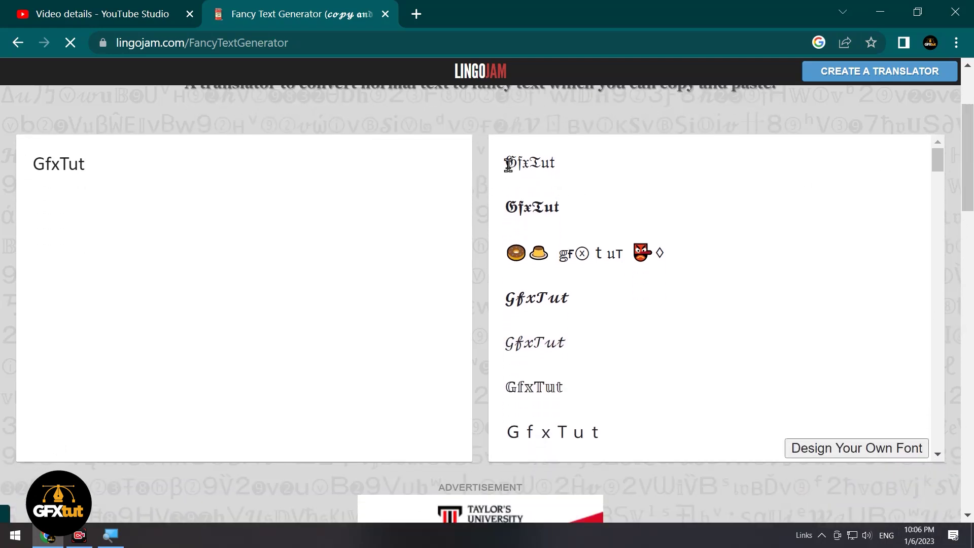
left_click_drag(529, 293, 613, 311)
left_click(614, 311)
scroll(612, 311, "down", 3)
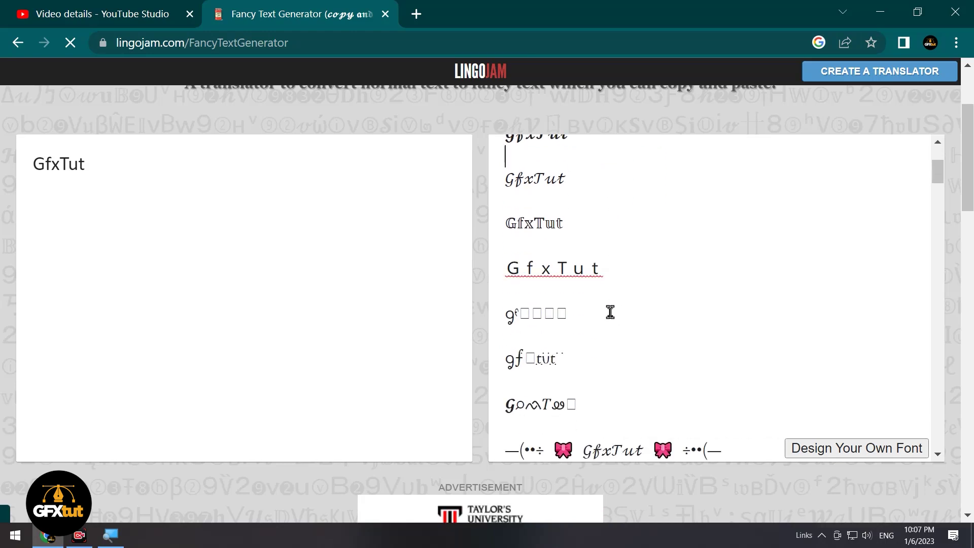
scroll(612, 304, "down", 2)
left_click_drag(939, 178, 945, 217)
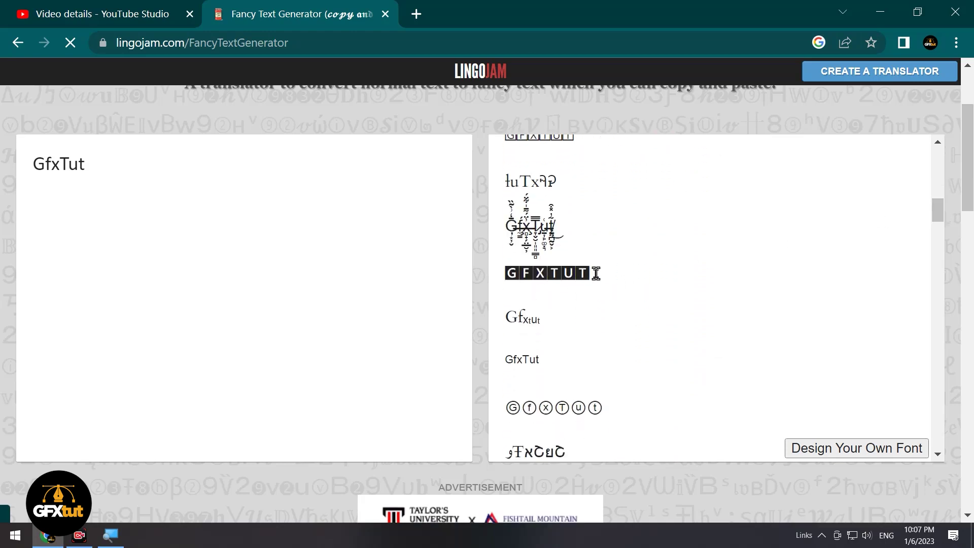
Copy the boxed GFXTUT version and go back to YouTube Studio's video details
left_click_drag(597, 273, 506, 274)
right_click(530, 273)
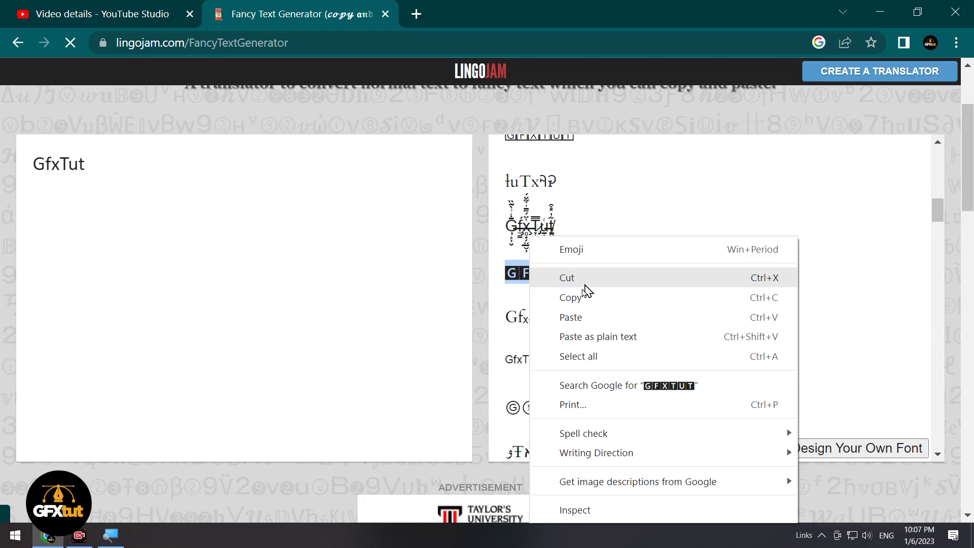
left_click(574, 298)
left_click(71, 17)
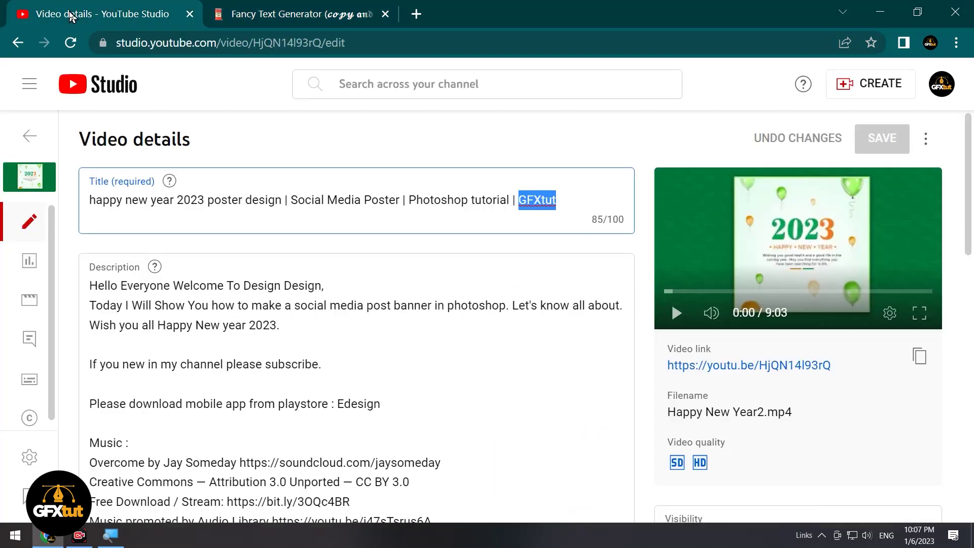
Select GFXtut in the title, then search 'font generator online' and open Picsart Font Generator
left_click_drag(559, 199, 519, 200)
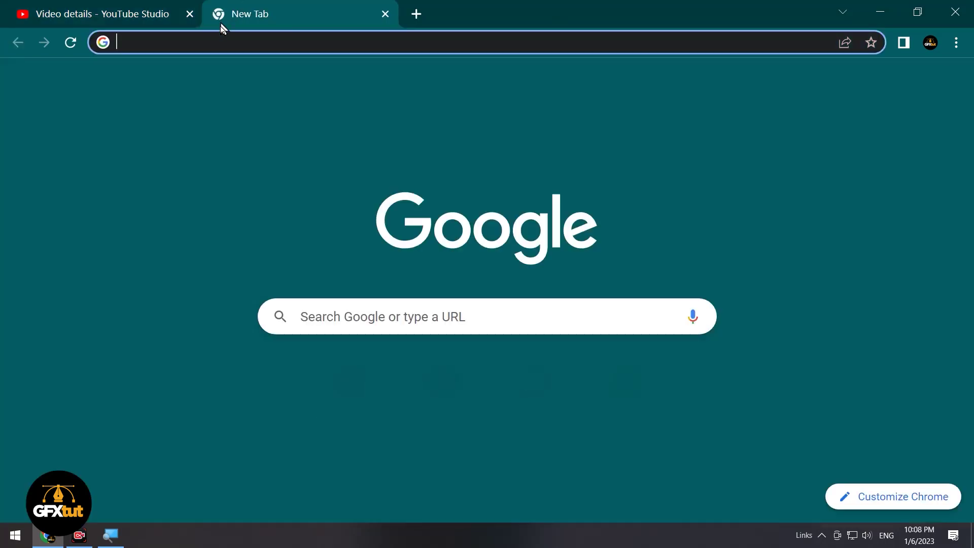
type("font")
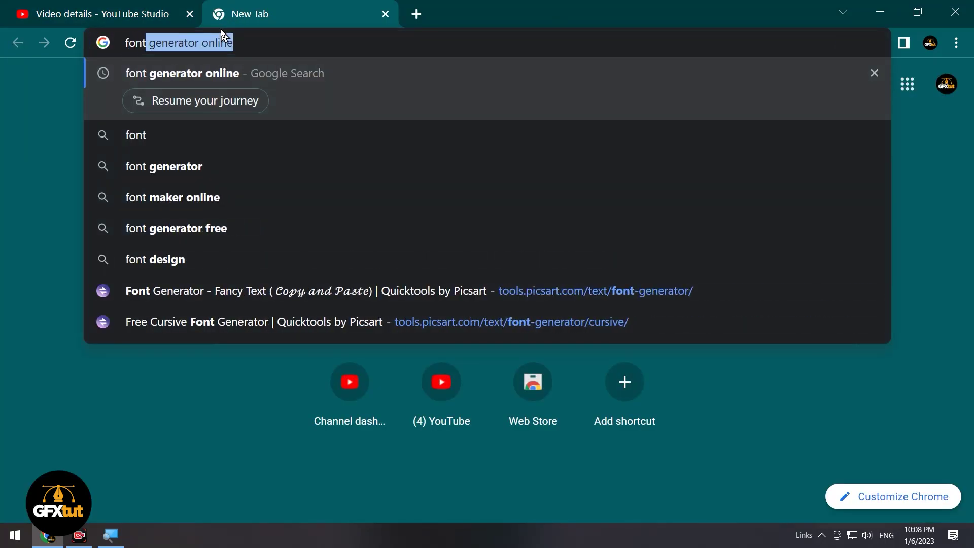
left_click(248, 42)
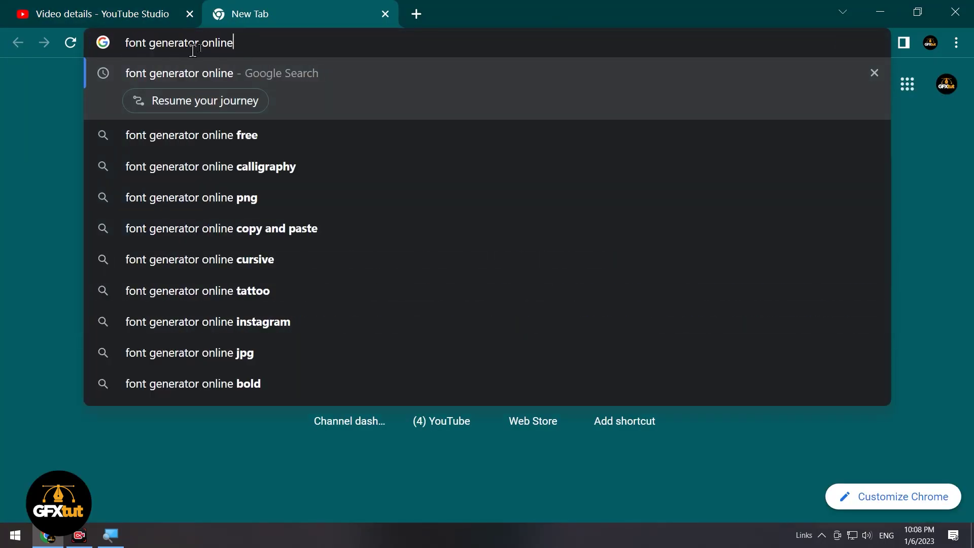
key("Return")
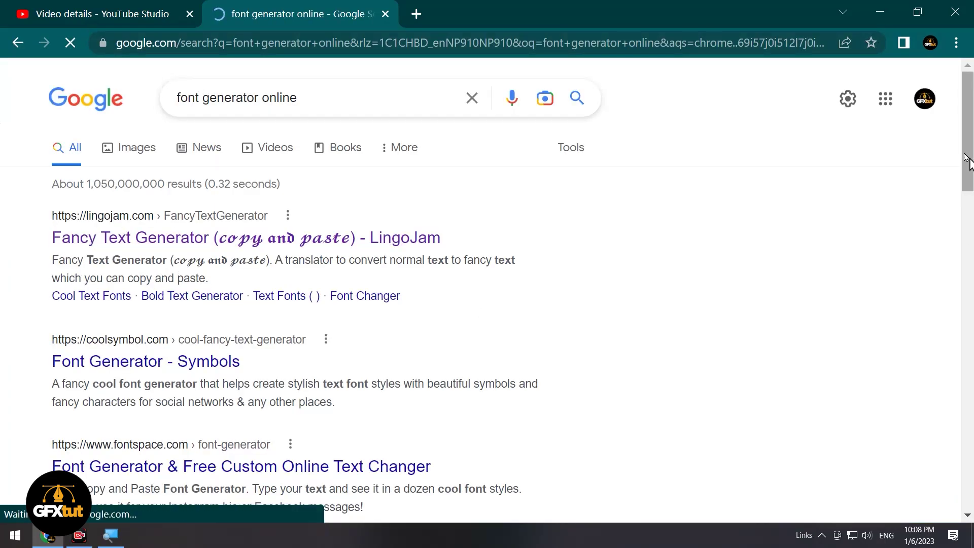
left_click_drag(972, 148, 972, 188)
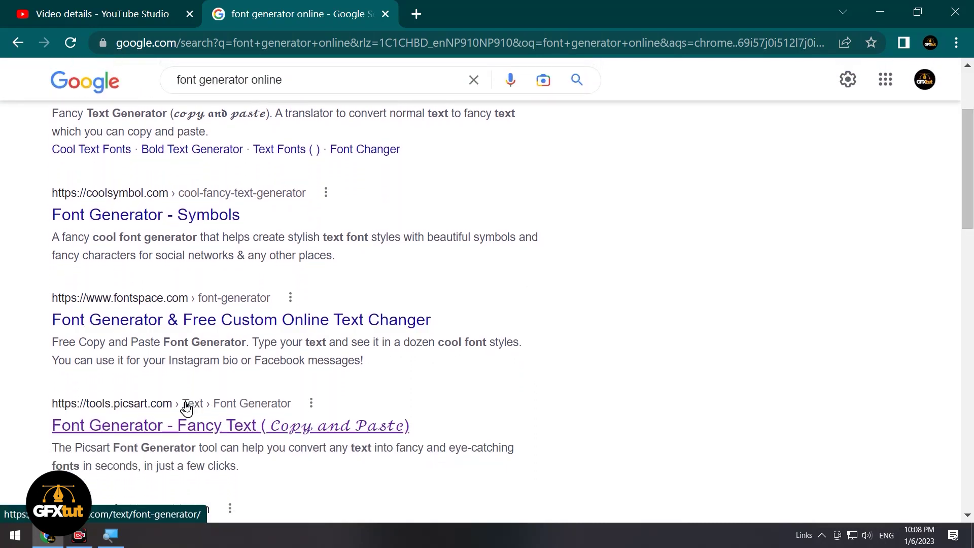
left_click(113, 410)
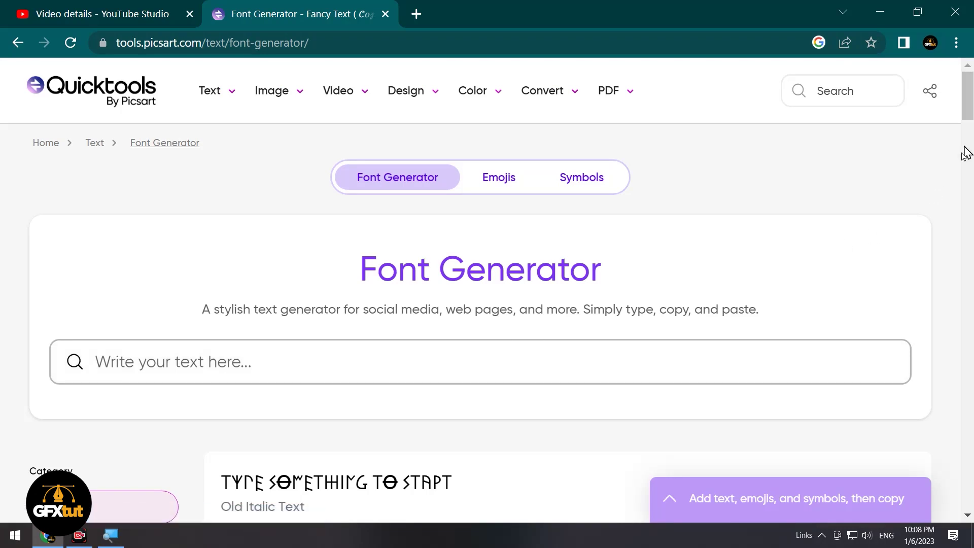
Enter 'Social Media Poster' into Picsart's font generator text box
left_click_drag(368, 268, 609, 279)
left_click(609, 279)
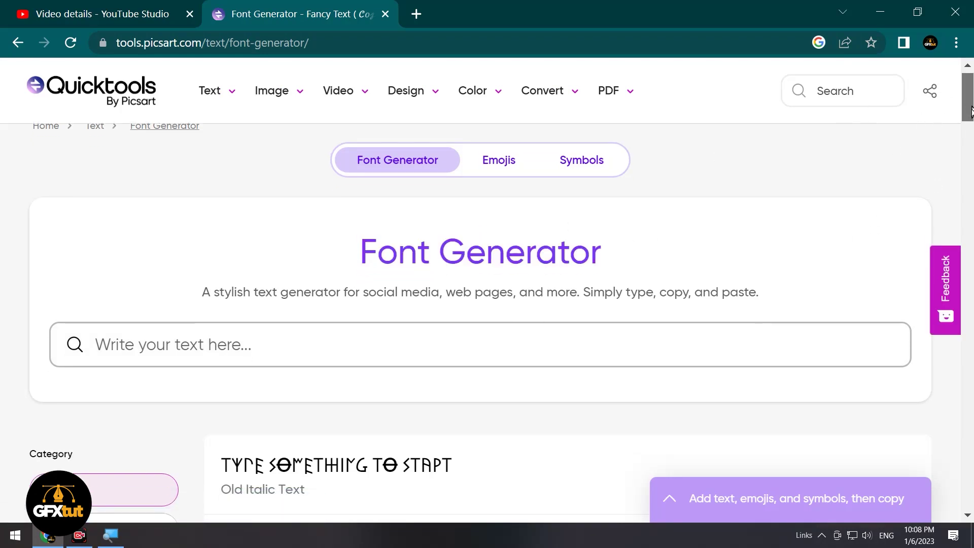
scroll(175, 170, "down", 3)
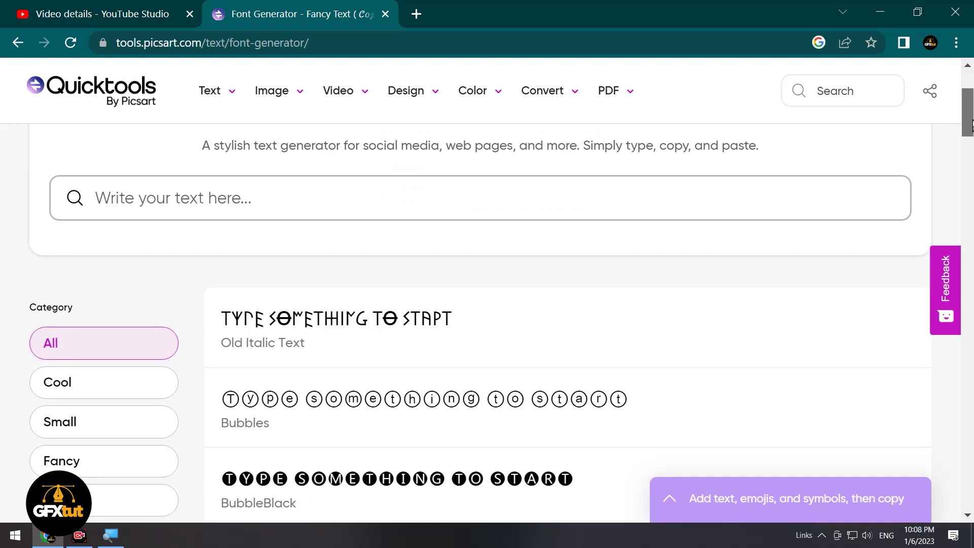
left_click(149, 197)
type("Social Media Poster")
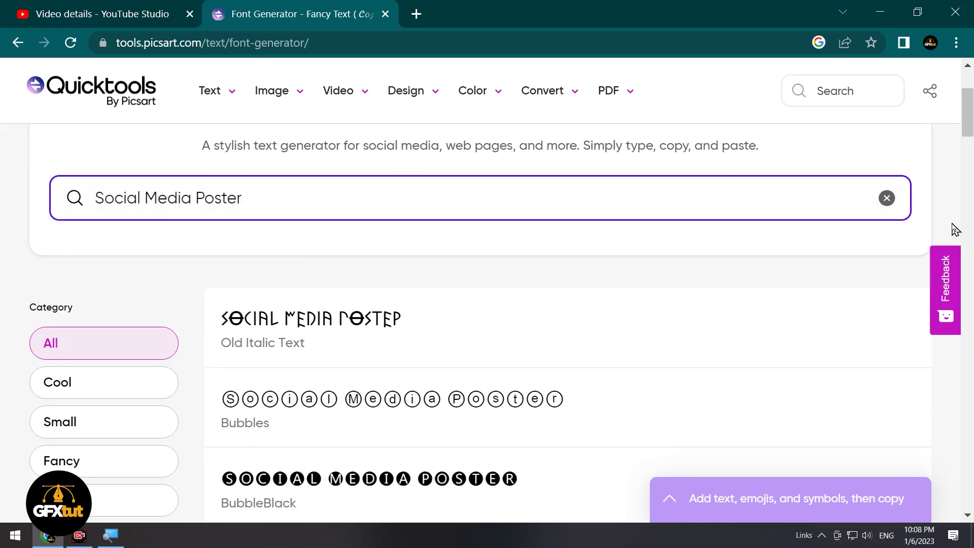
Pick the Handwrite style of 'Social Media Poster' and copy it
scroll(969, 129, "down", 1)
scroll(969, 129, "down", 4)
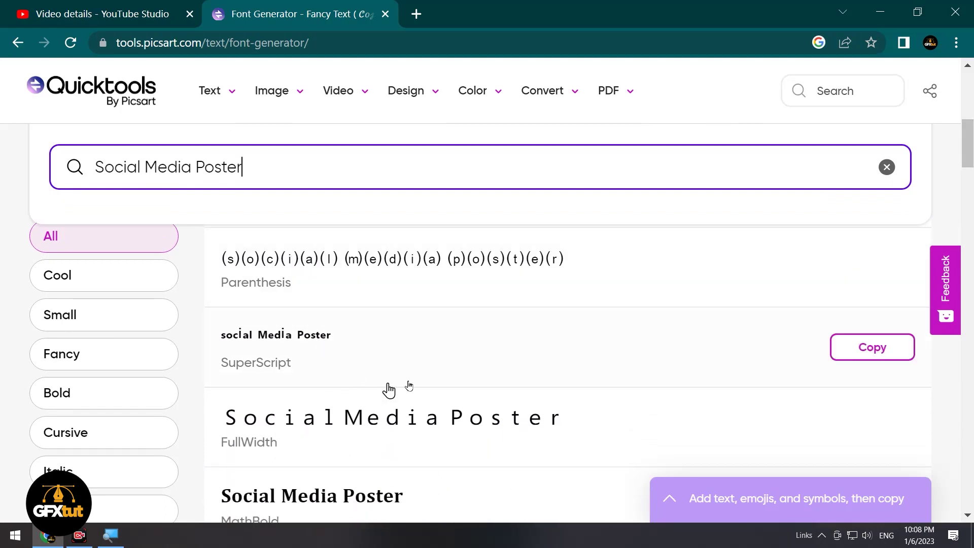
left_click_drag(967, 152, 970, 287)
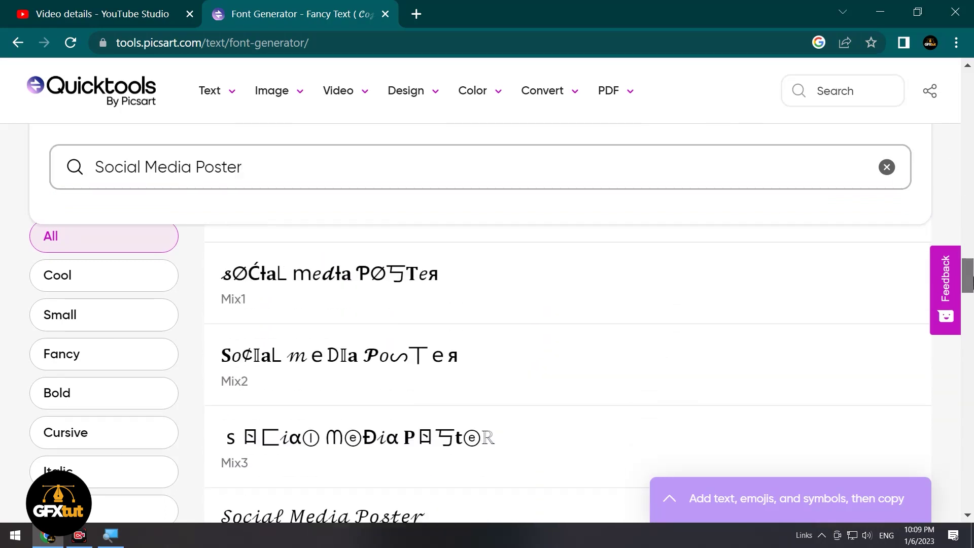
mouse_move(434, 437)
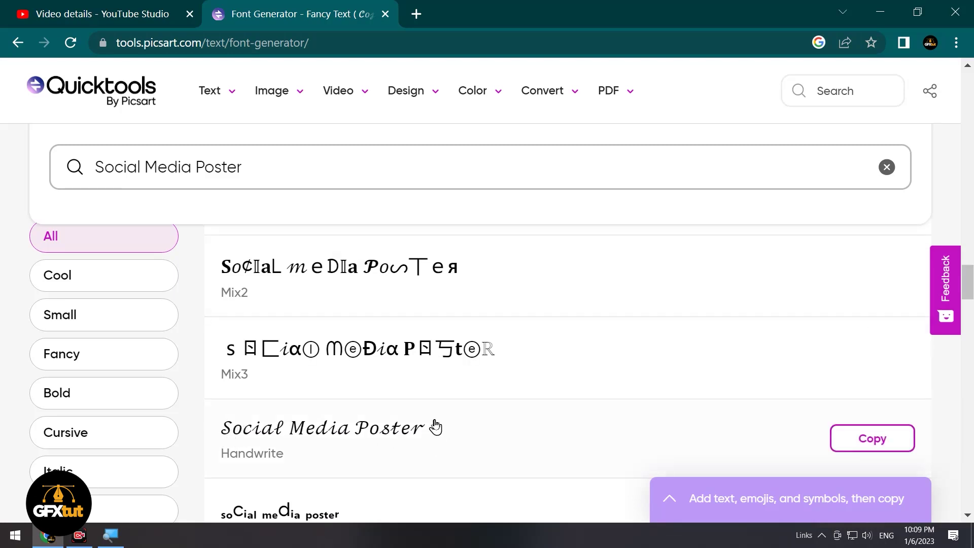
left_click_drag(435, 426, 222, 427)
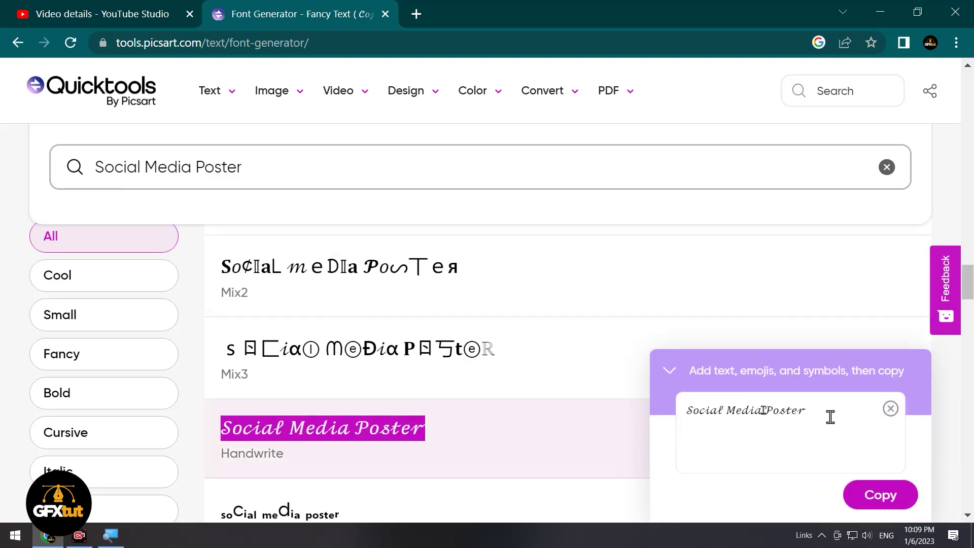
left_click(898, 494)
Paste the handwritten 'Social Media Poster' over the selected title text in YouTube Studio
left_click(877, 495)
left_click(100, 15)
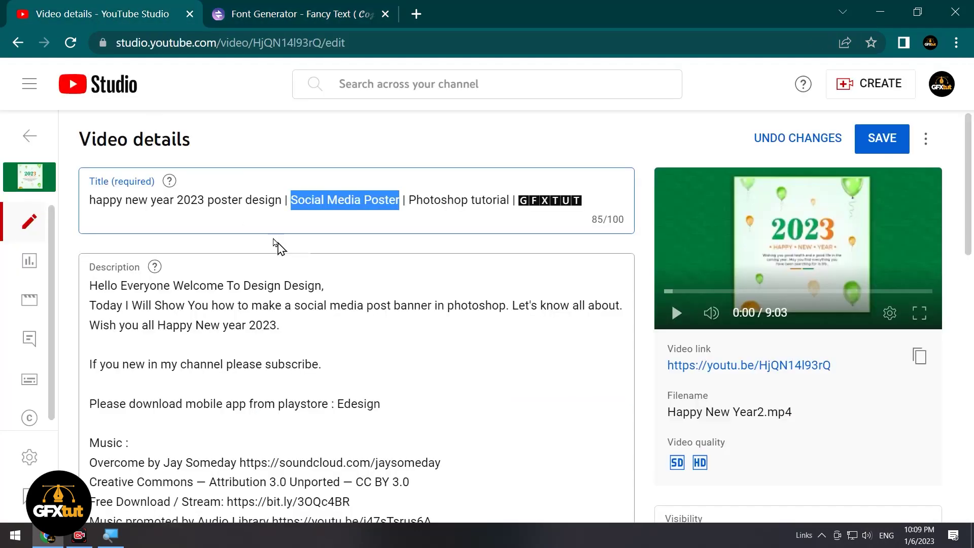
right_click(334, 205)
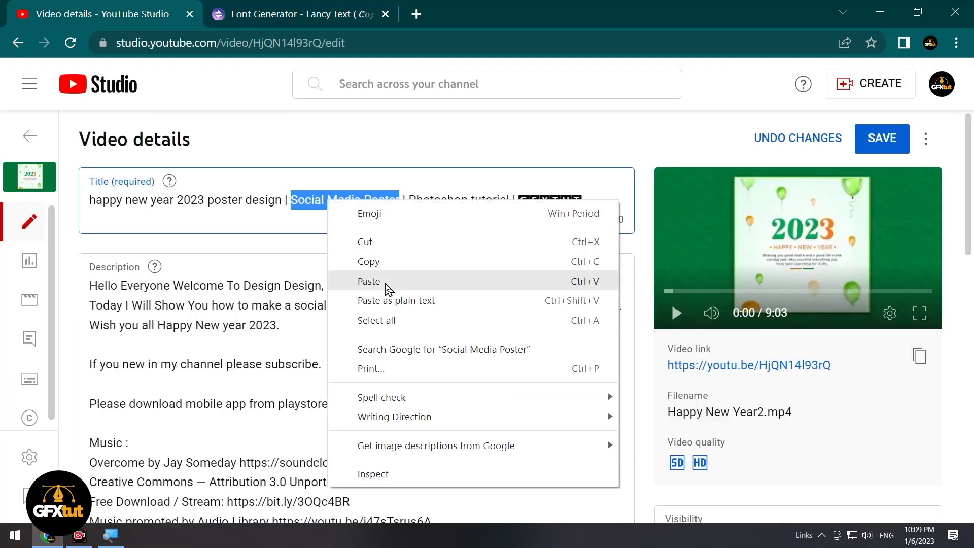
left_click(388, 281)
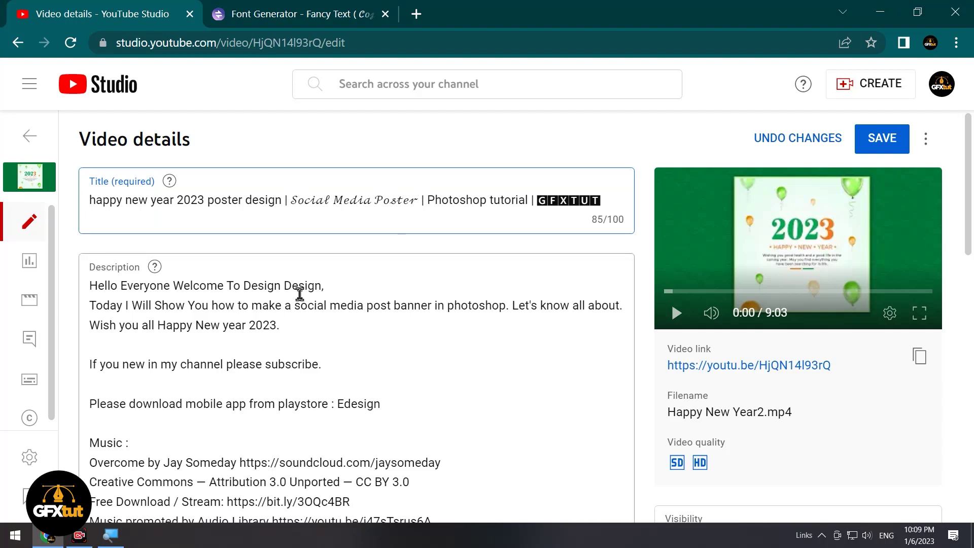
Select and copy 'happy new year 2023 poster design' from the title
left_click_drag(283, 198, 70, 204)
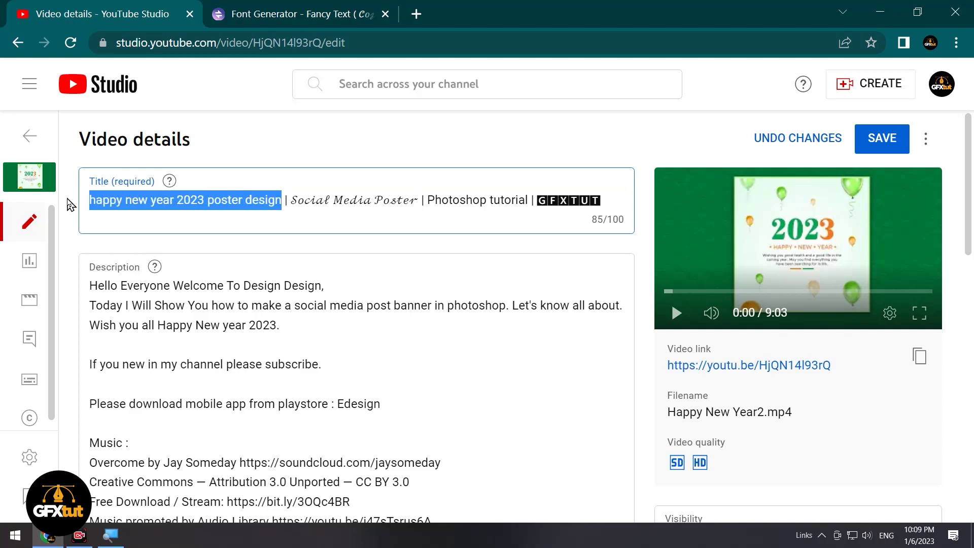
right_click(187, 204)
left_click(242, 264)
Paste 'happy new year 2023 poster design' into the font generator and filter to Bold styles
left_click(307, 6)
left_click_drag(269, 168, 98, 164)
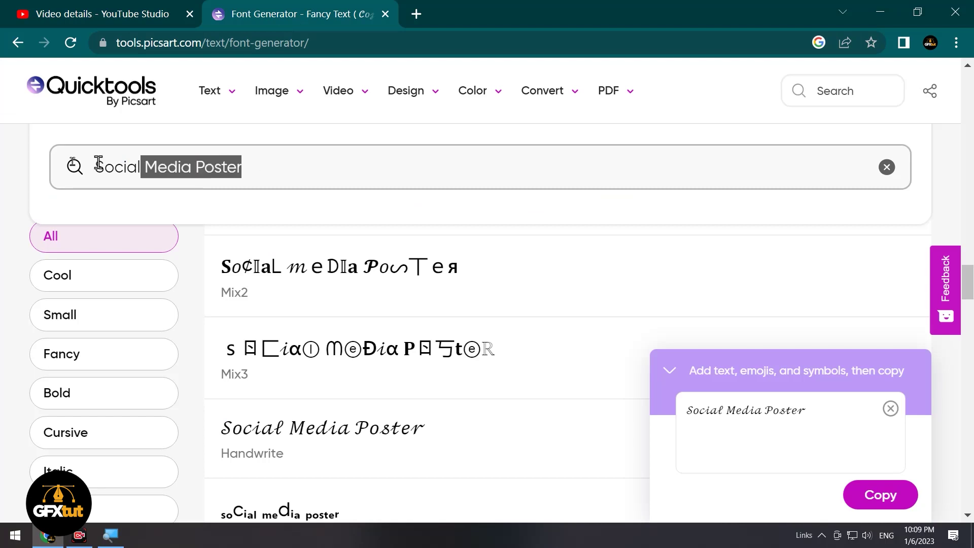
key("ctrl+v")
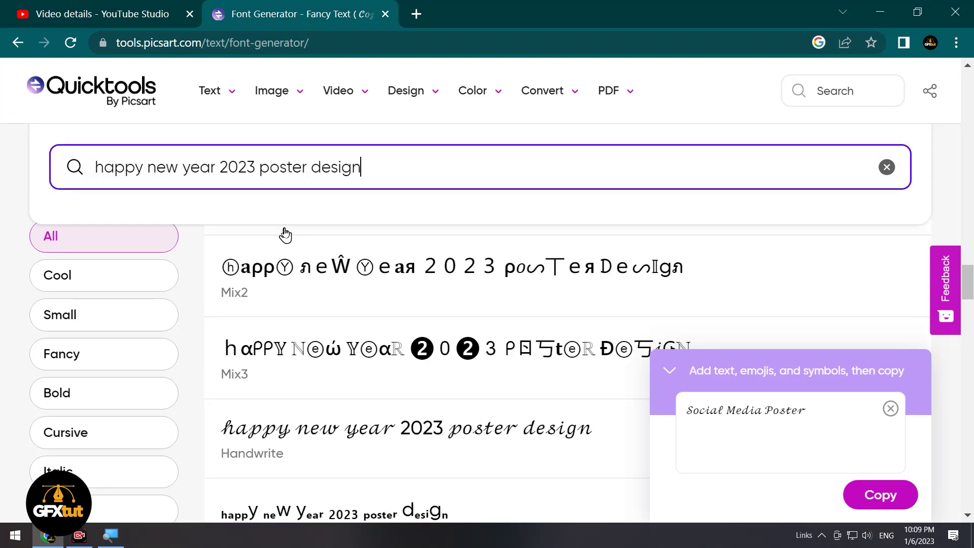
left_click(80, 401)
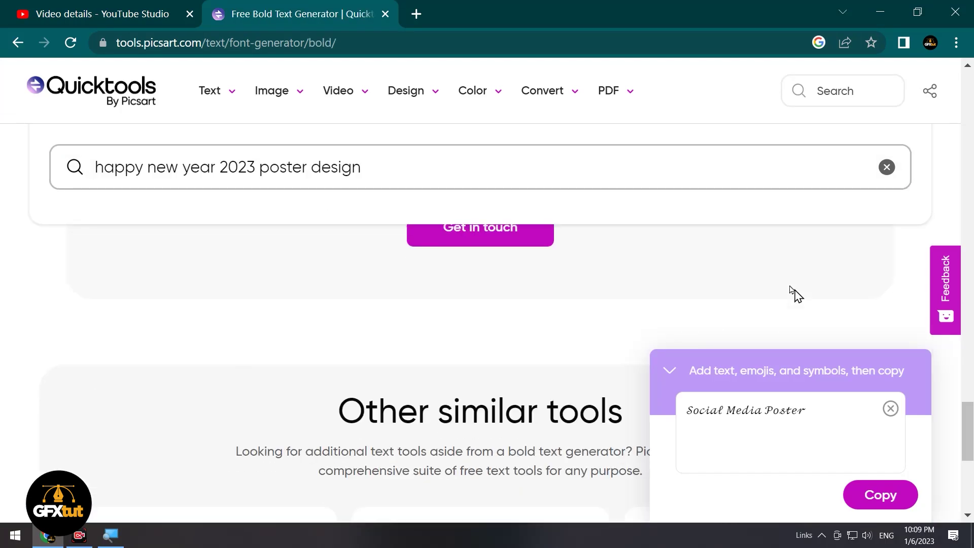
Clear the copy box and copy the MathBold version of the phrase
left_click(891, 408)
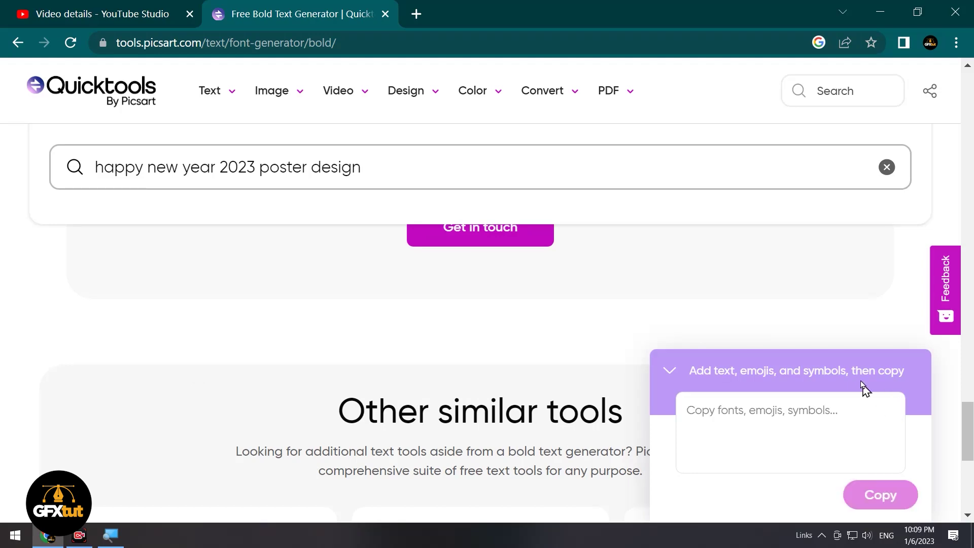
mouse_move(967, 446)
left_mouse_down()
mouse_move(958, 136)
mouse_move(952, 146)
left_mouse_up()
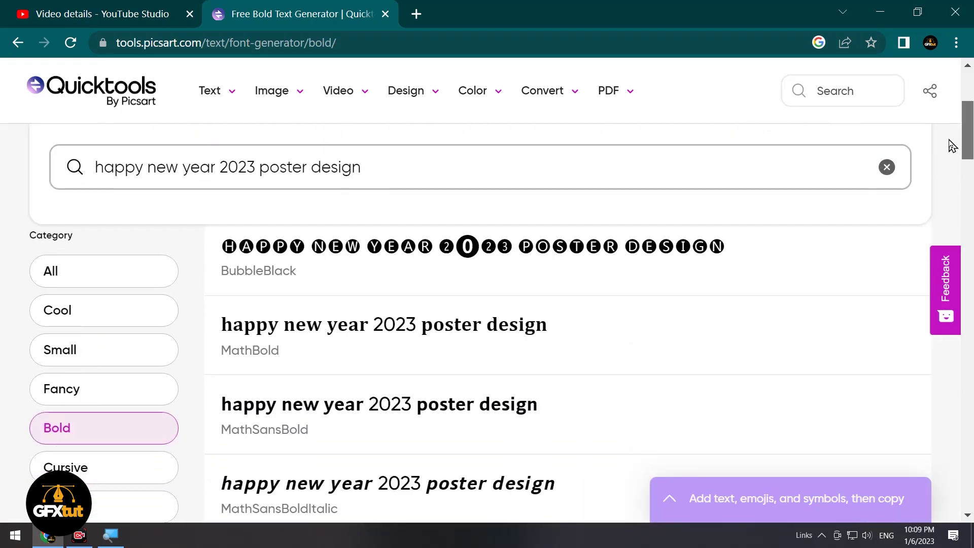
mouse_move(567, 259)
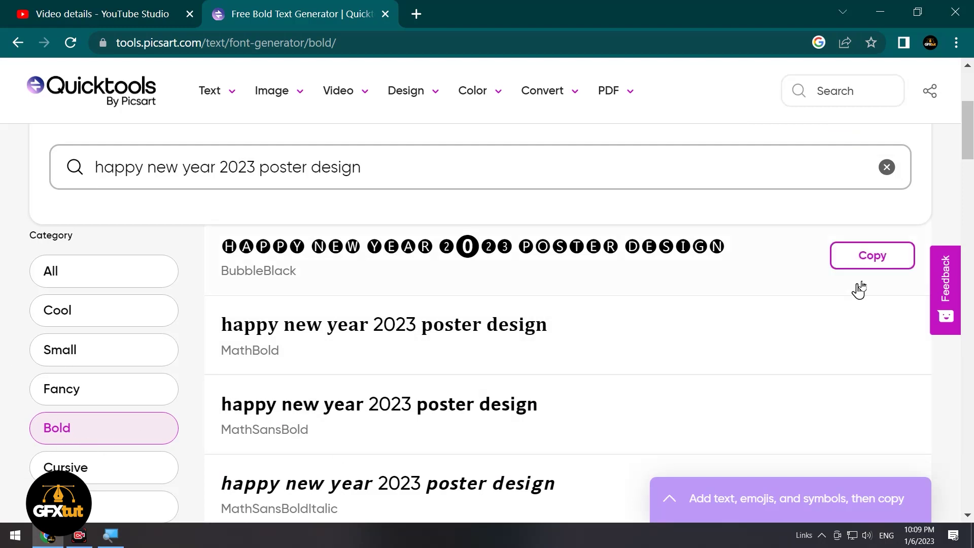
left_click_drag(969, 145, 970, 150)
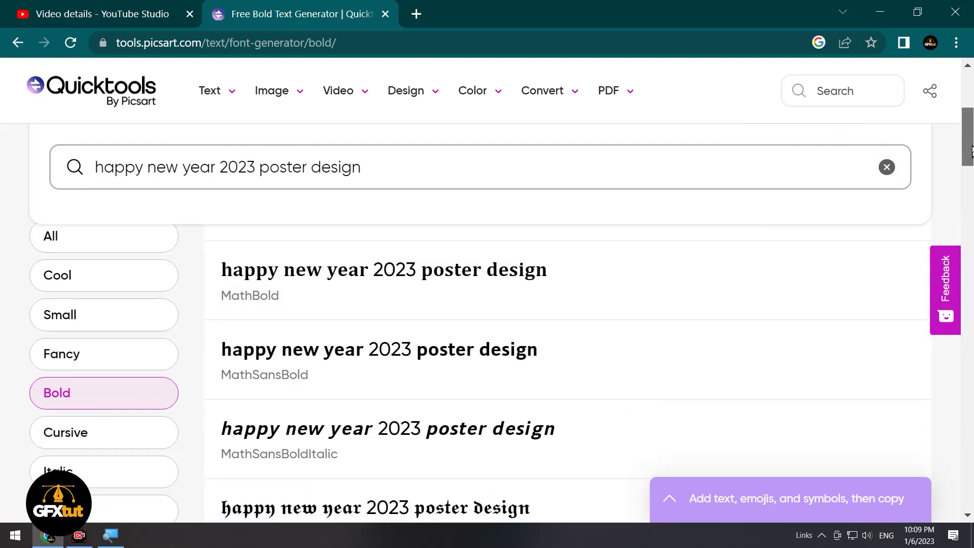
mouse_move(553, 278)
left_click_drag(560, 271, 216, 257)
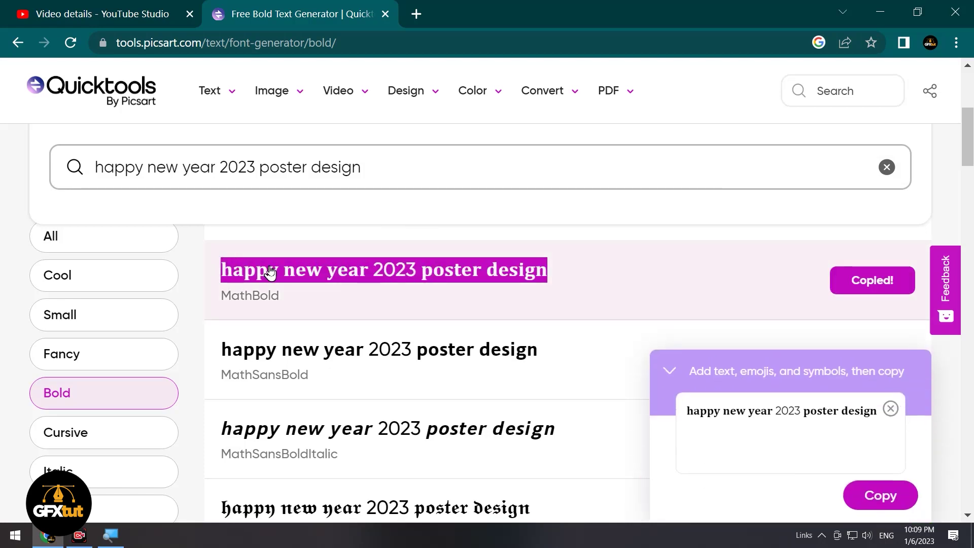
right_click(269, 273)
left_click(322, 285)
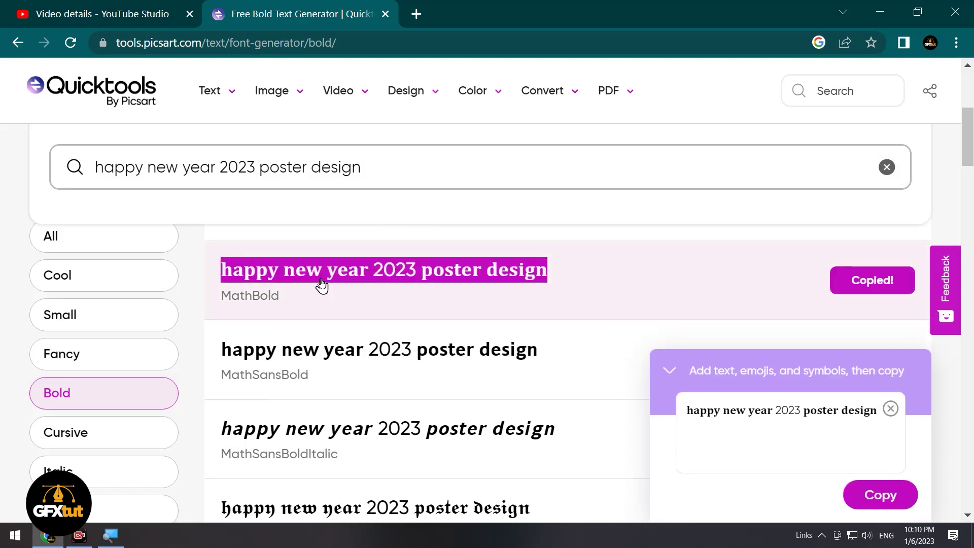
left_click(81, 15)
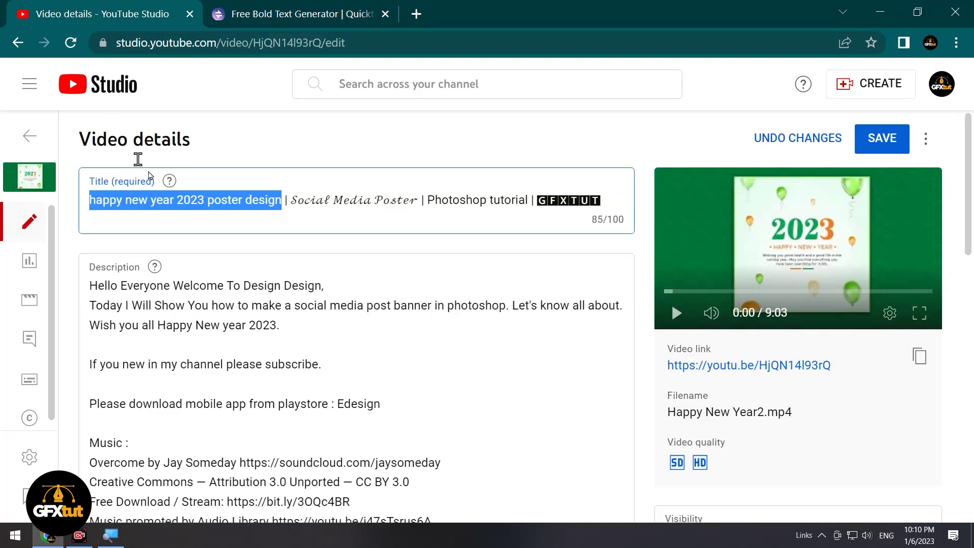
Paste the bold phrase over the title's opening and change its first letter to capital H
right_click(224, 198)
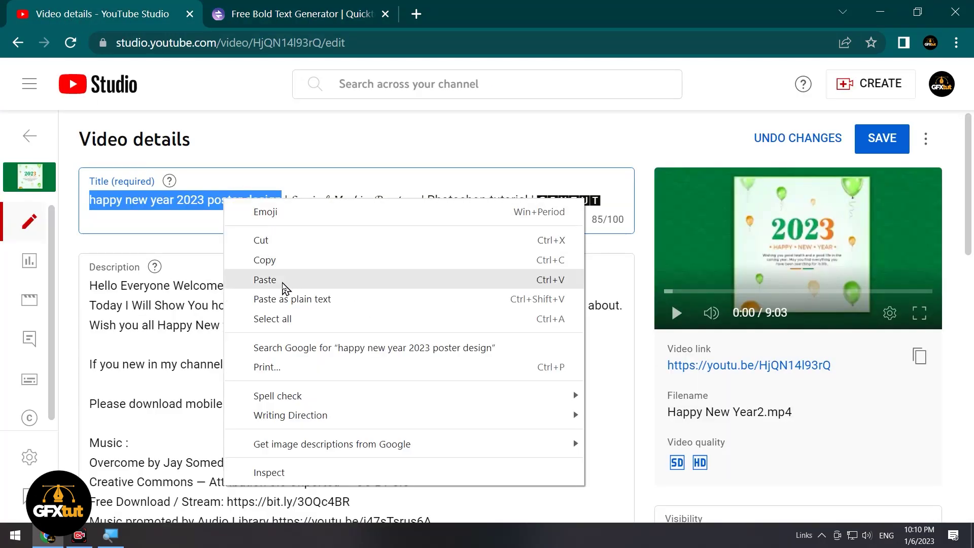
left_click(279, 281)
left_click(90, 199)
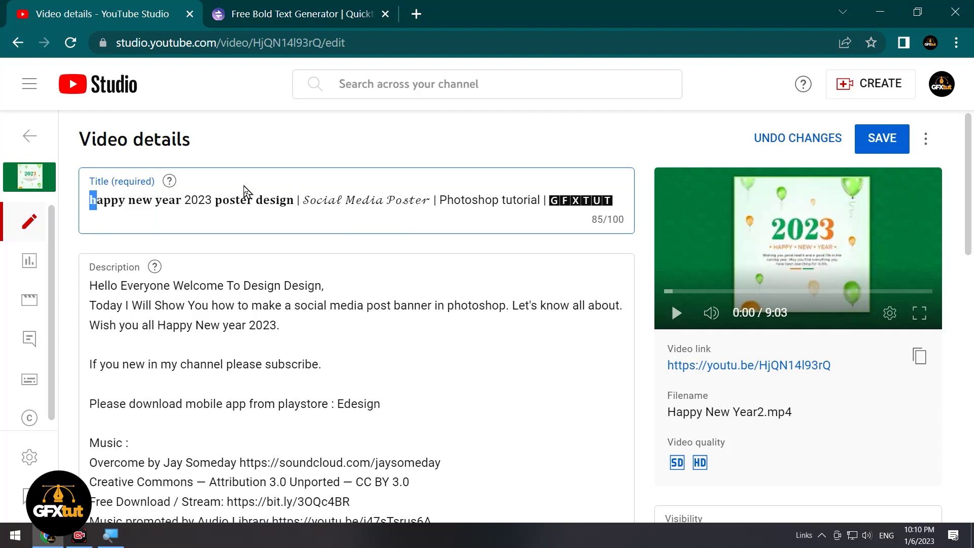
type("H")
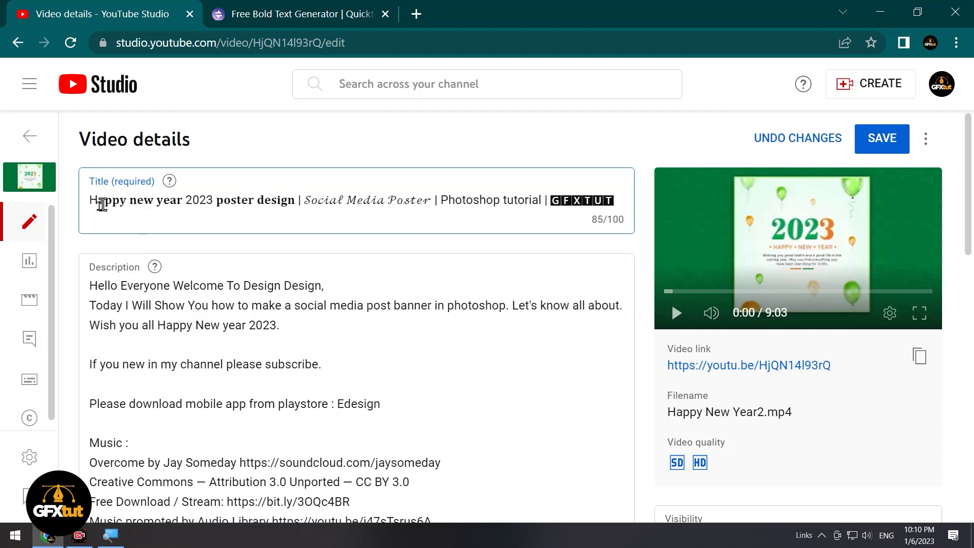
left_click(264, 15)
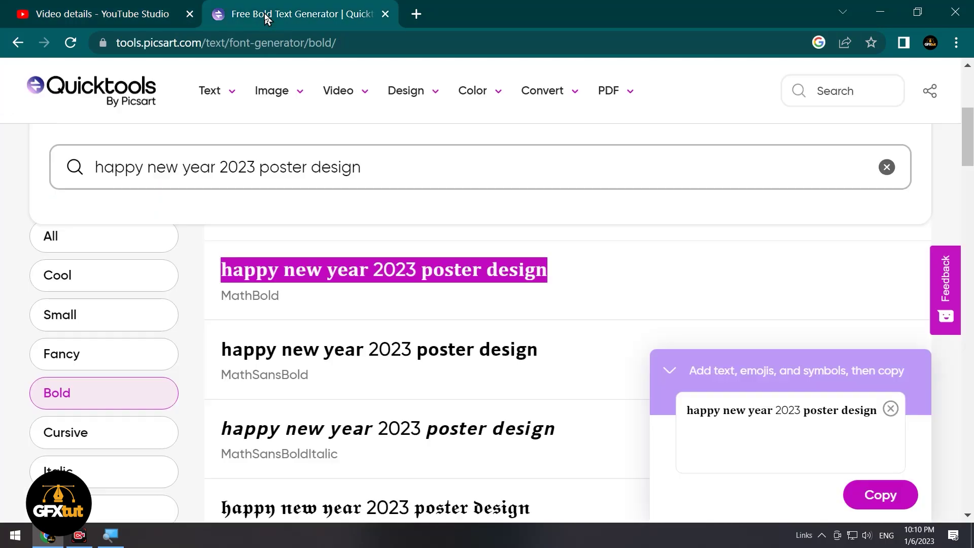
Capitalise the generator input to read 'Happy new year 2023 Poster Design'
left_click_drag(104, 168, 92, 167)
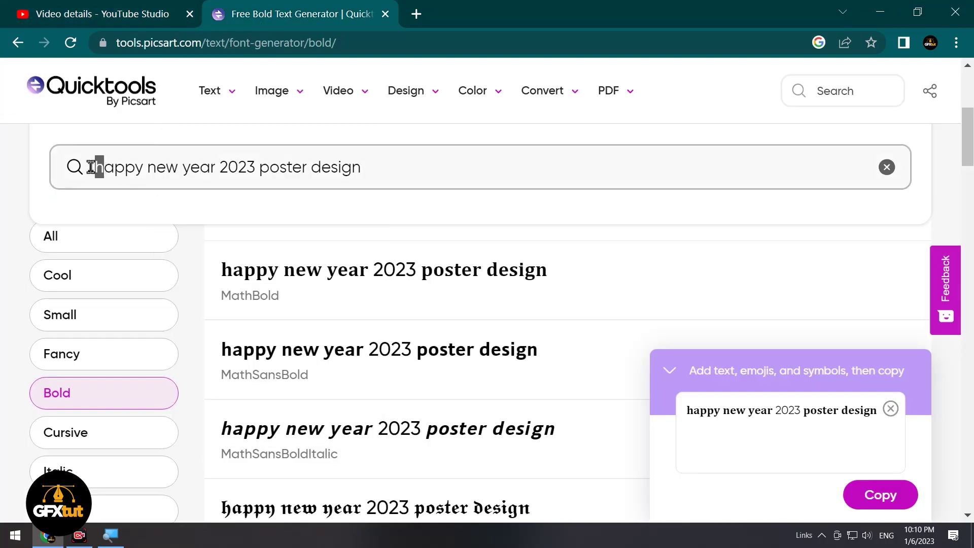
type("H")
left_click_drag(157, 165, 154, 164)
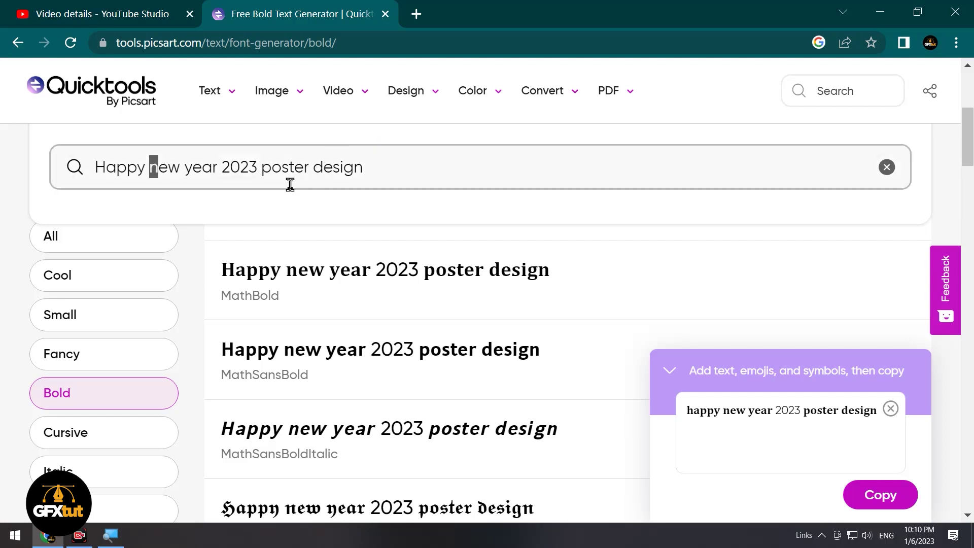
left_click(271, 167)
left_click_drag(272, 171, 263, 165)
type("P")
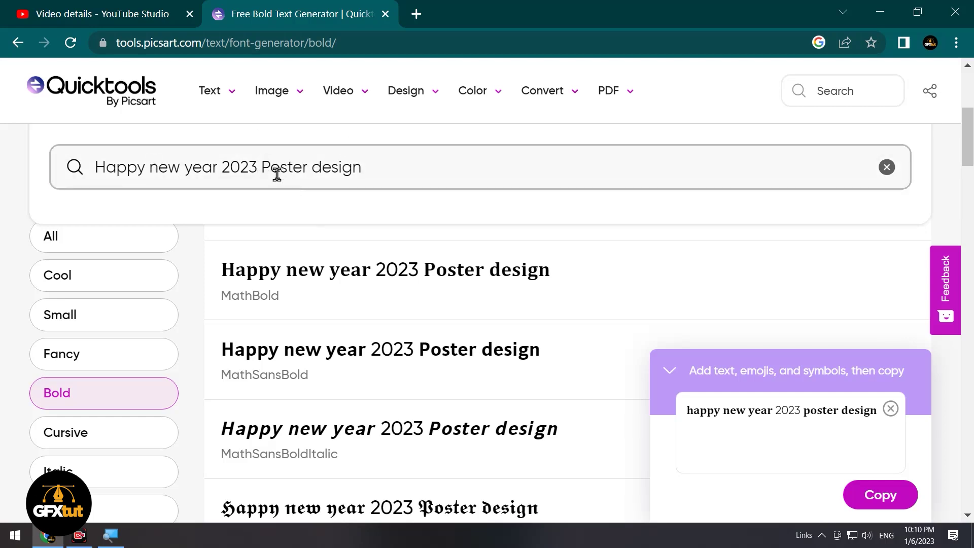
type("D")
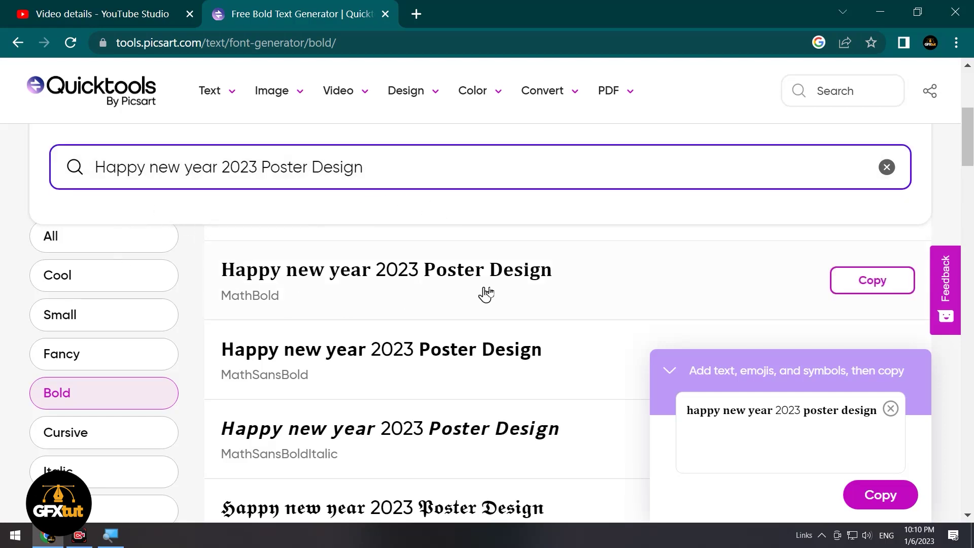
Replace the title's opening with the MathBold 'Happy new year 2023 Poster Design' and save
left_click(880, 284)
left_click(86, 15)
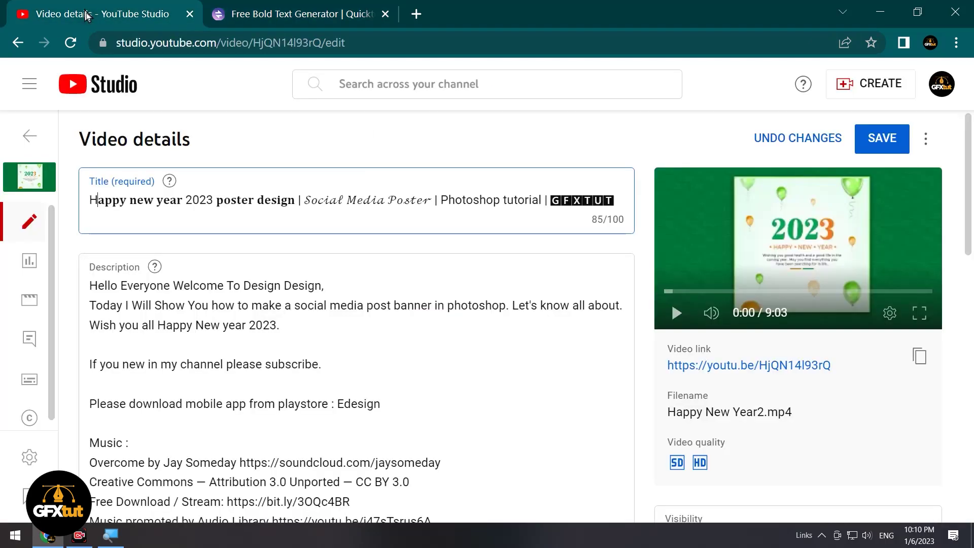
left_click_drag(295, 199, 88, 198)
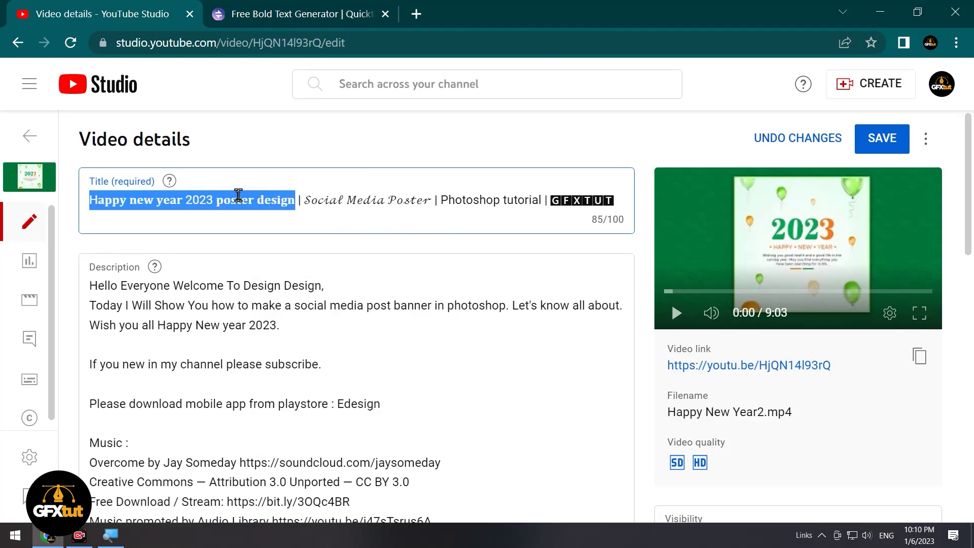
right_click(258, 199)
left_click(320, 277)
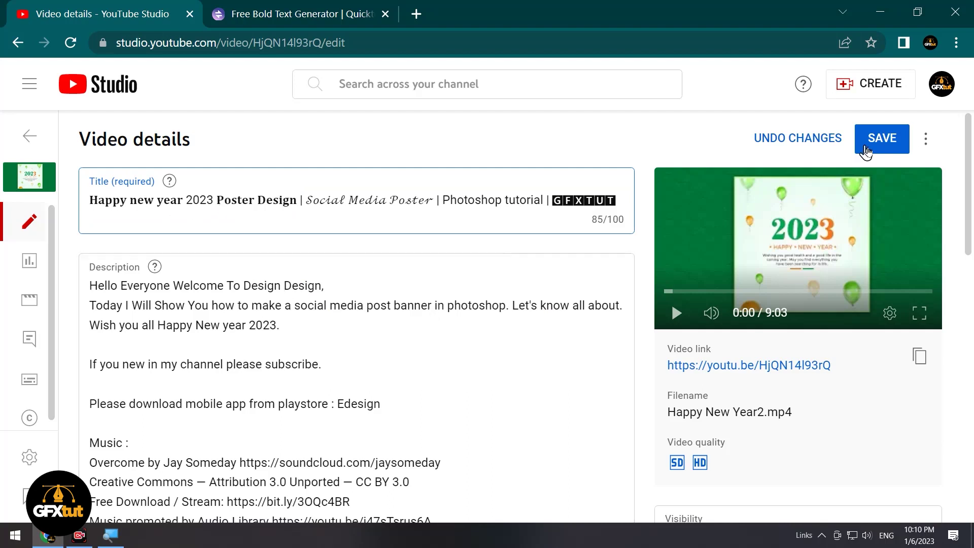
left_click(891, 142)
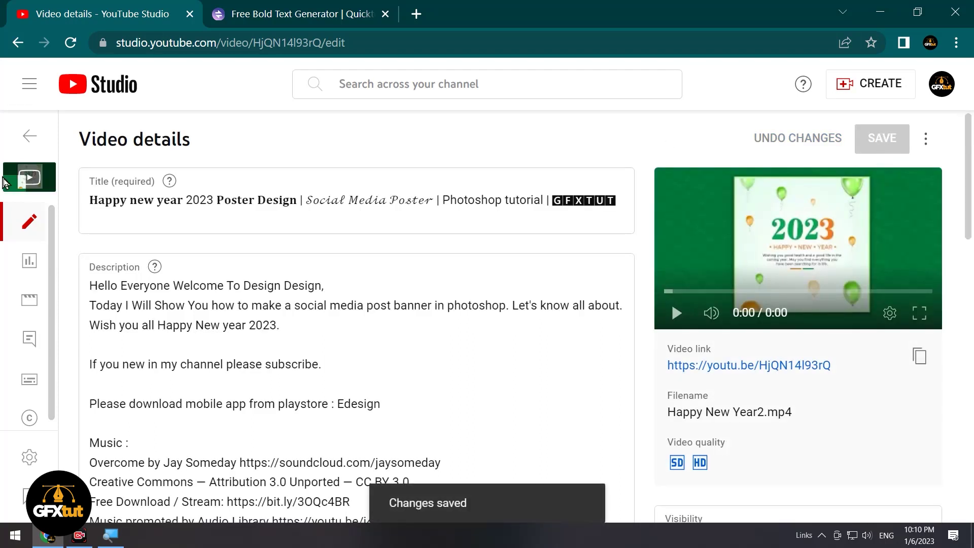
mouse_move(30, 177)
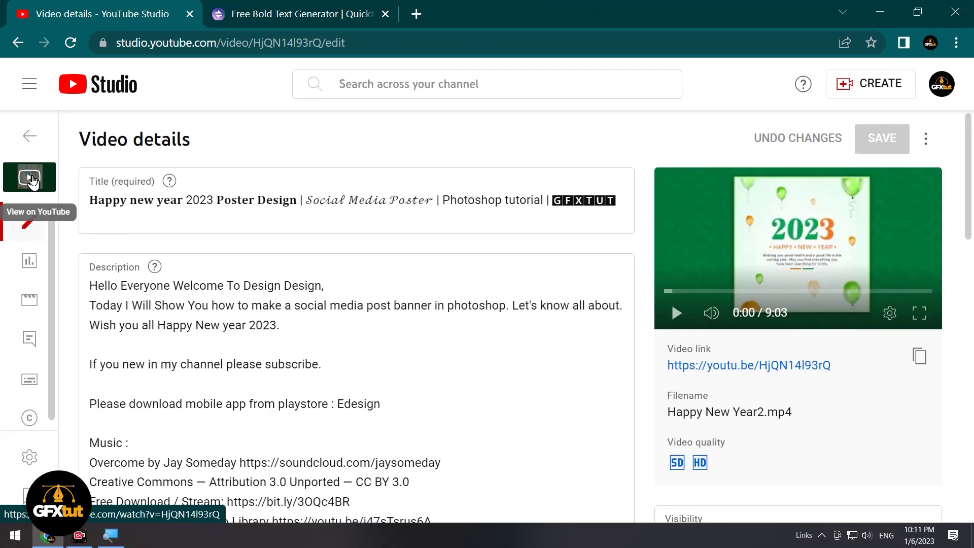
Open the video's YouTube watch page and scroll to view its fancy-font title
left_click(32, 180)
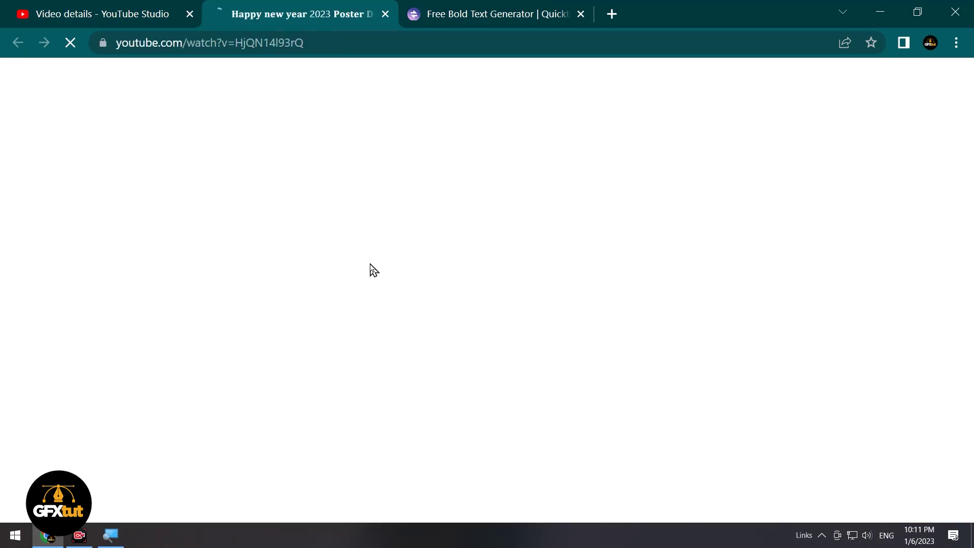
scroll(969, 167, "down", 1)
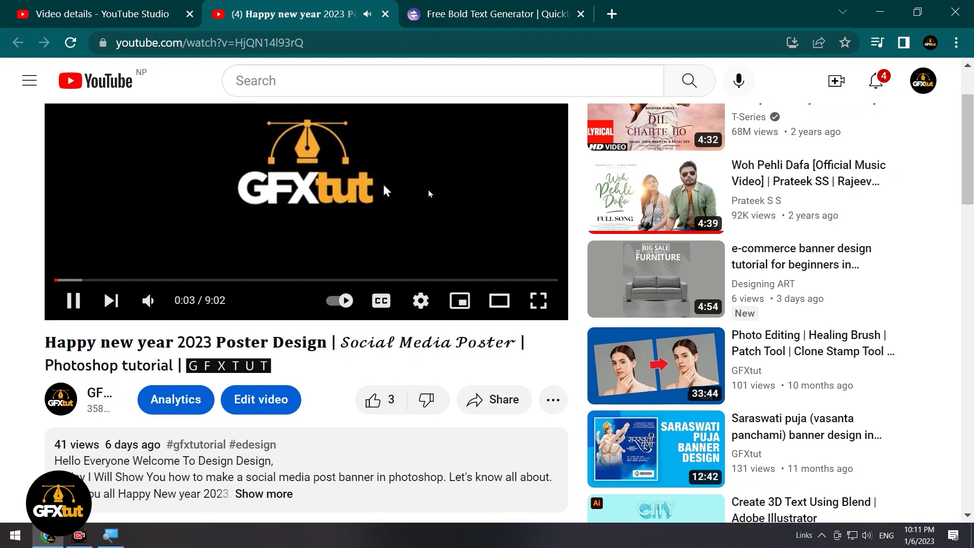
scroll(935, 178, "up", 2)
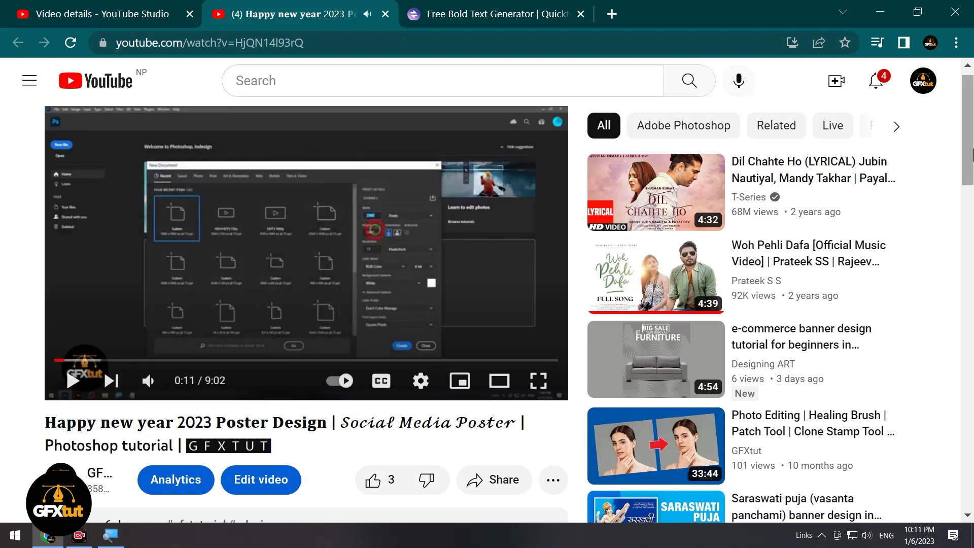
scroll(304, 254, "down", 3)
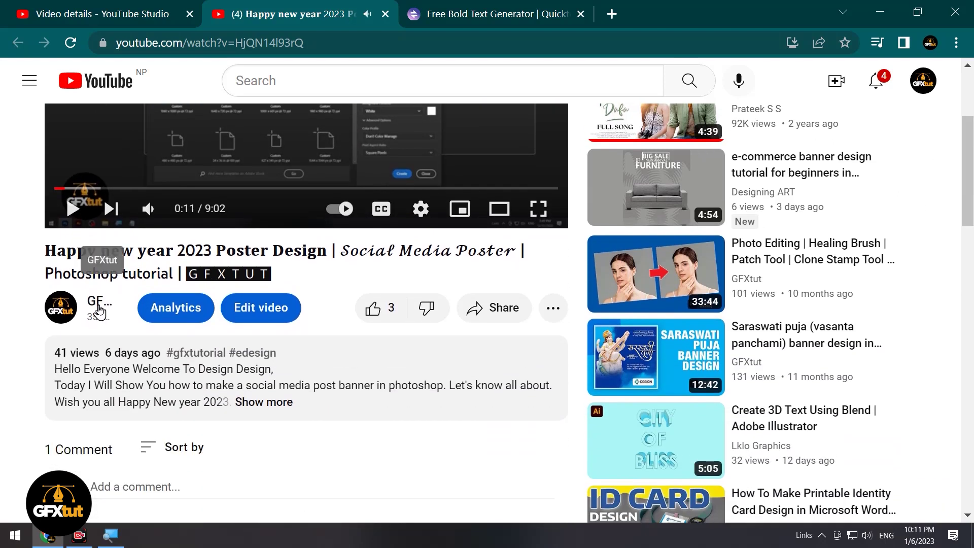